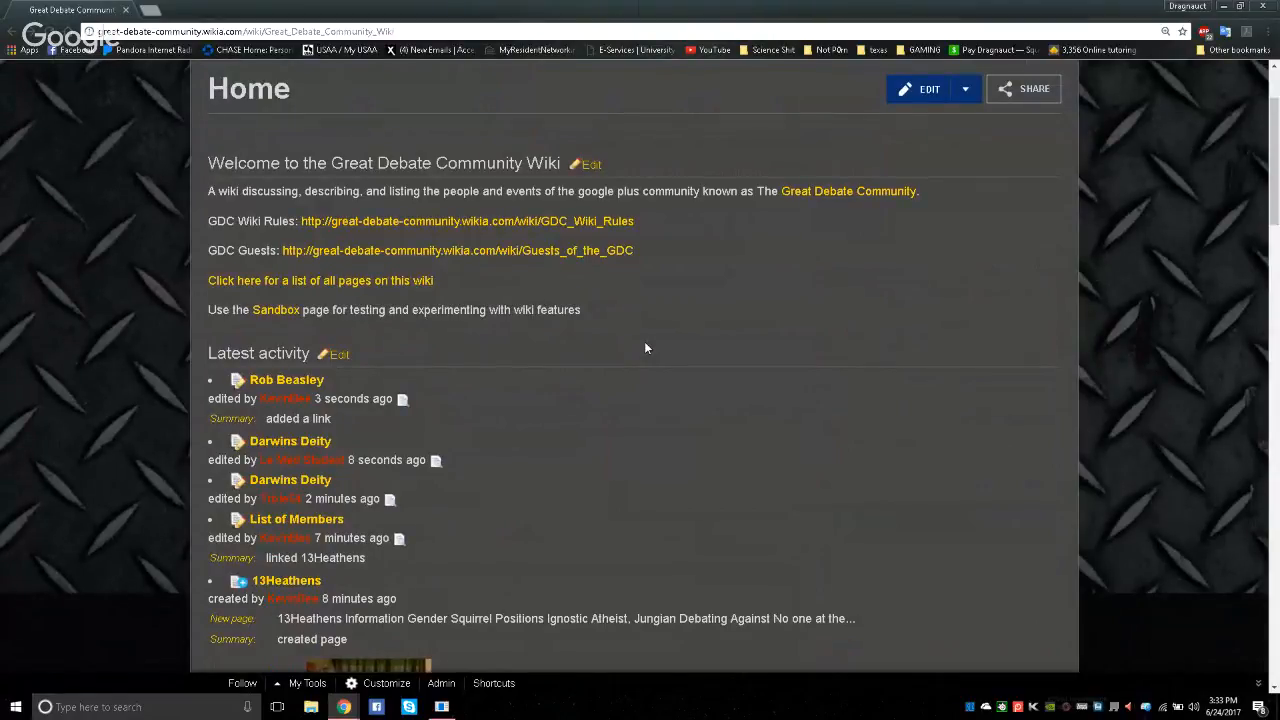
Look through the wiki's Home page, including the welcome links and the latest activity list
scroll(645, 348, "down", 1)
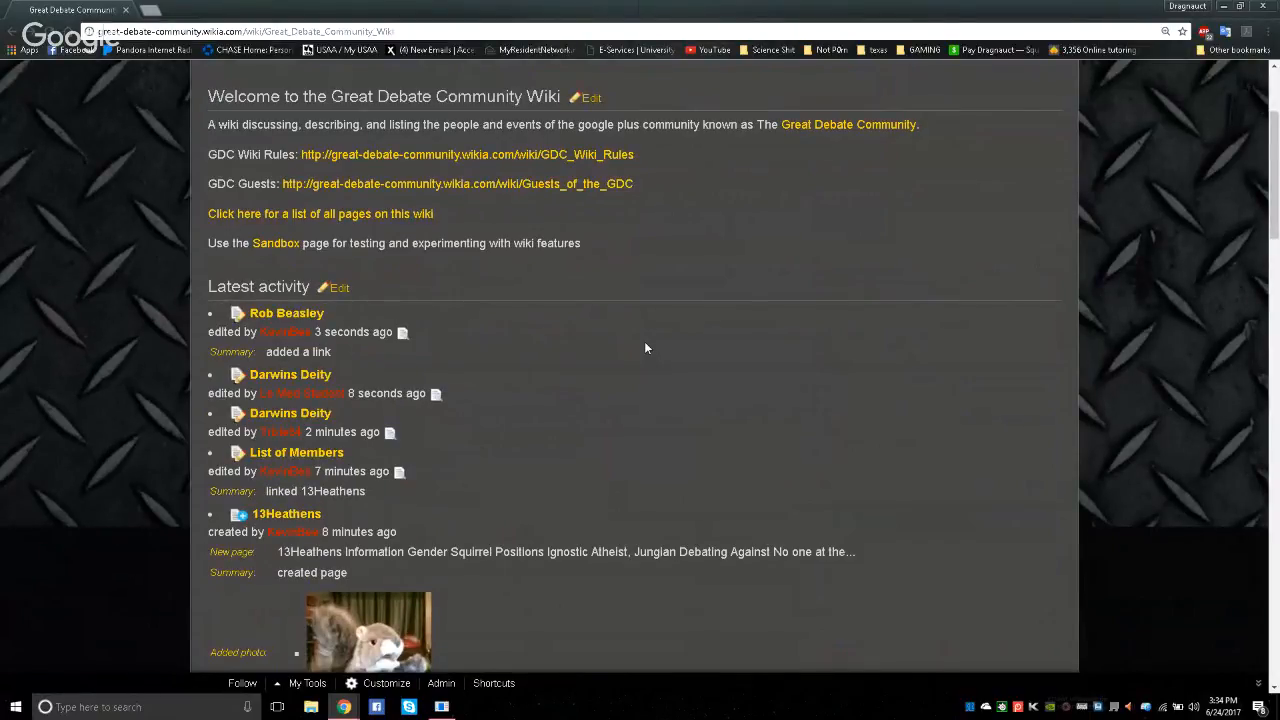
scroll(645, 348, "down", 1)
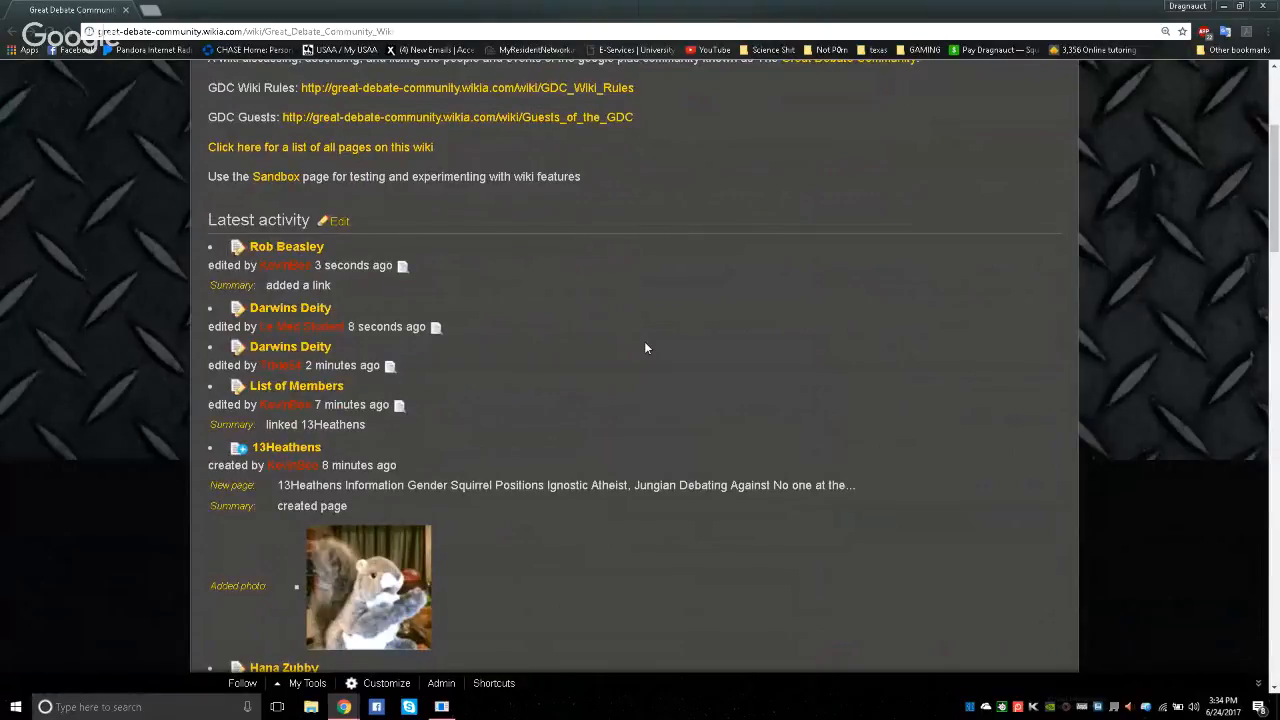
scroll(645, 348, "down", 1)
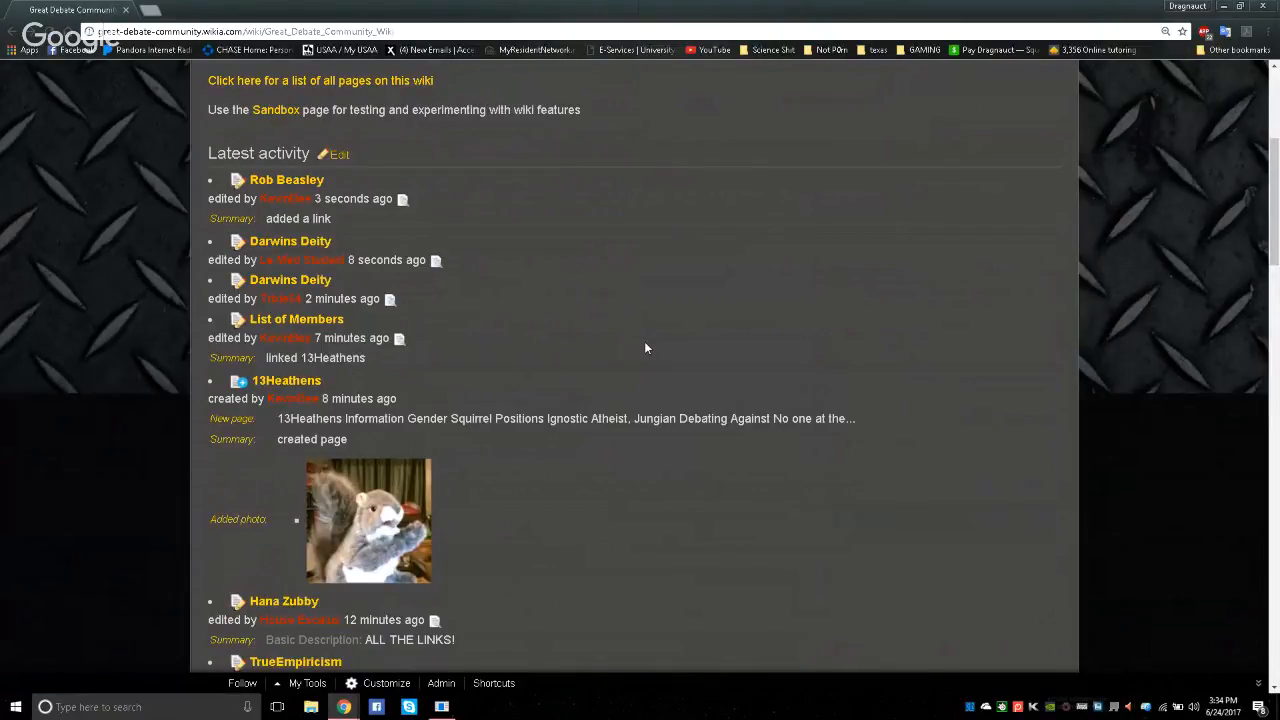
scroll(645, 348, "down", 1)
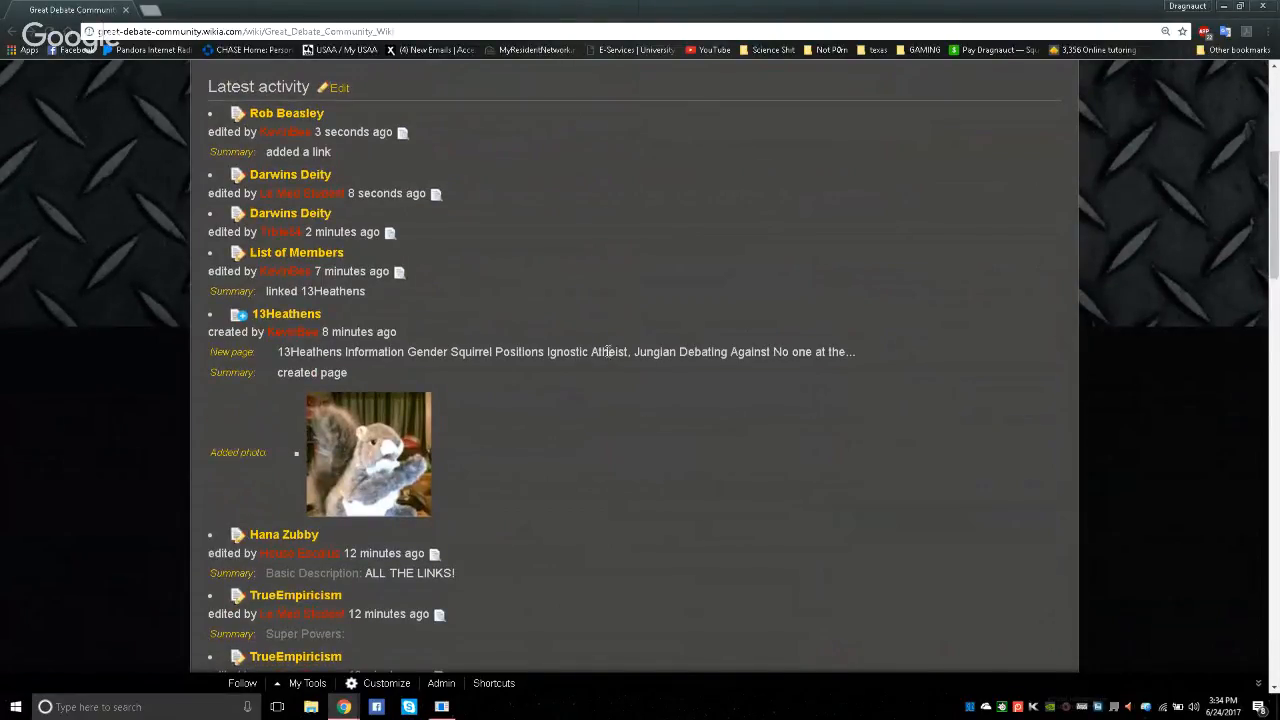
scroll(607, 351, "down", 1)
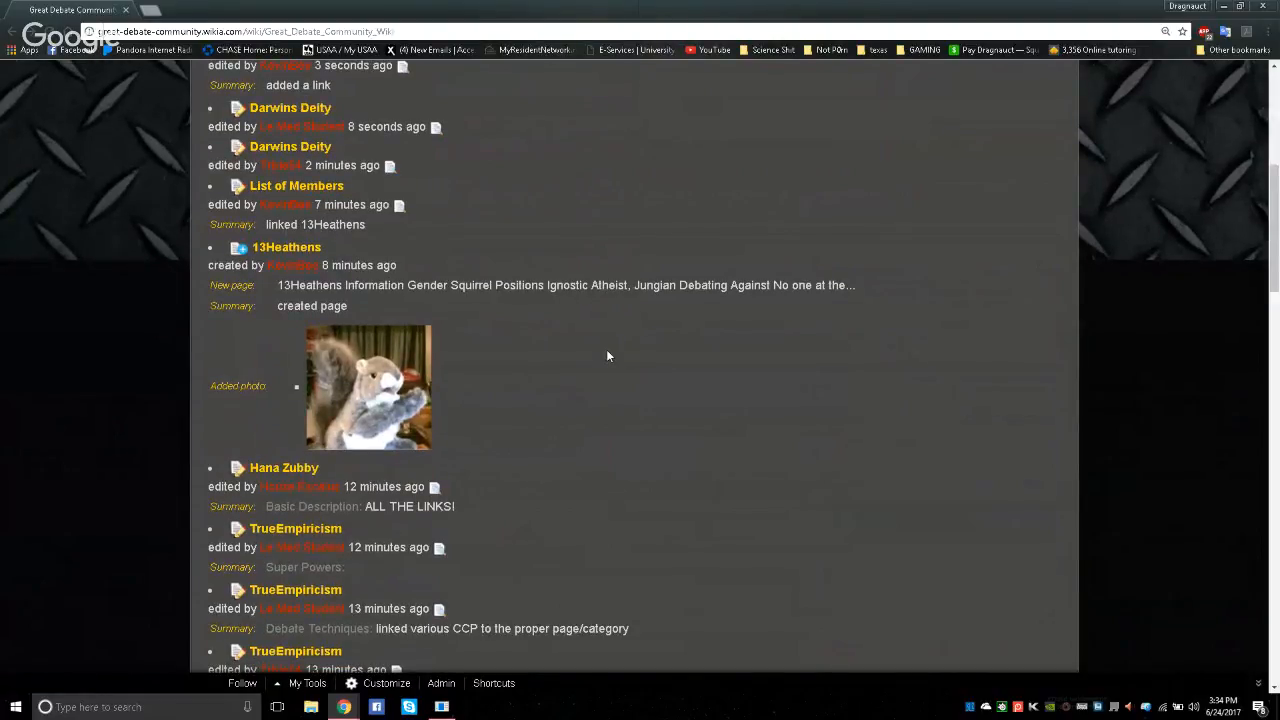
scroll(607, 356, "down", 1)
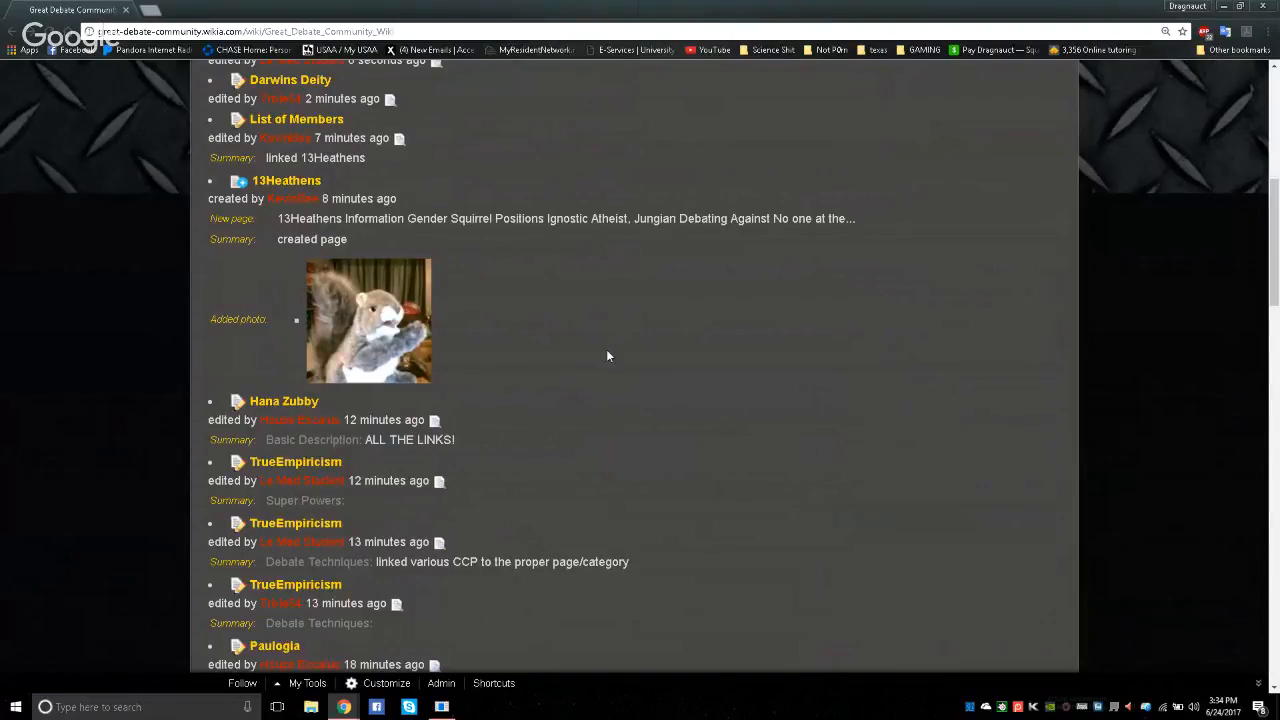
scroll(607, 356, "down", 1)
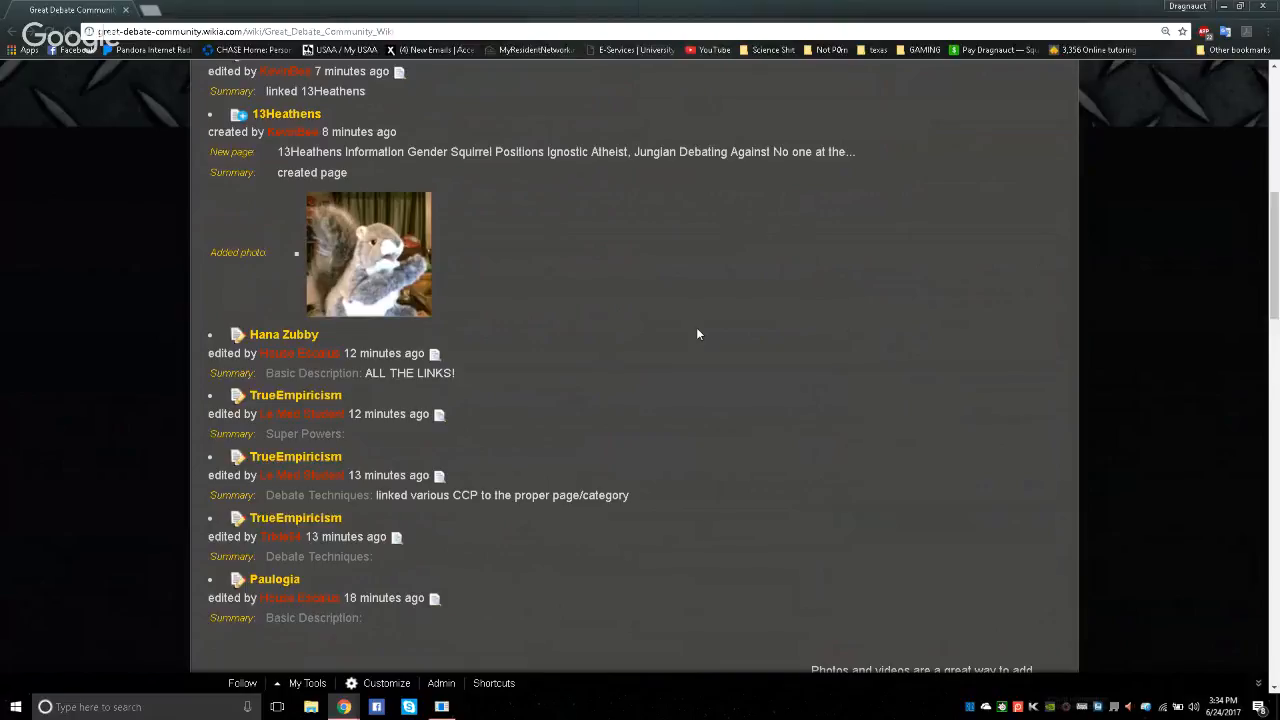
scroll(698, 334, "down", 5)
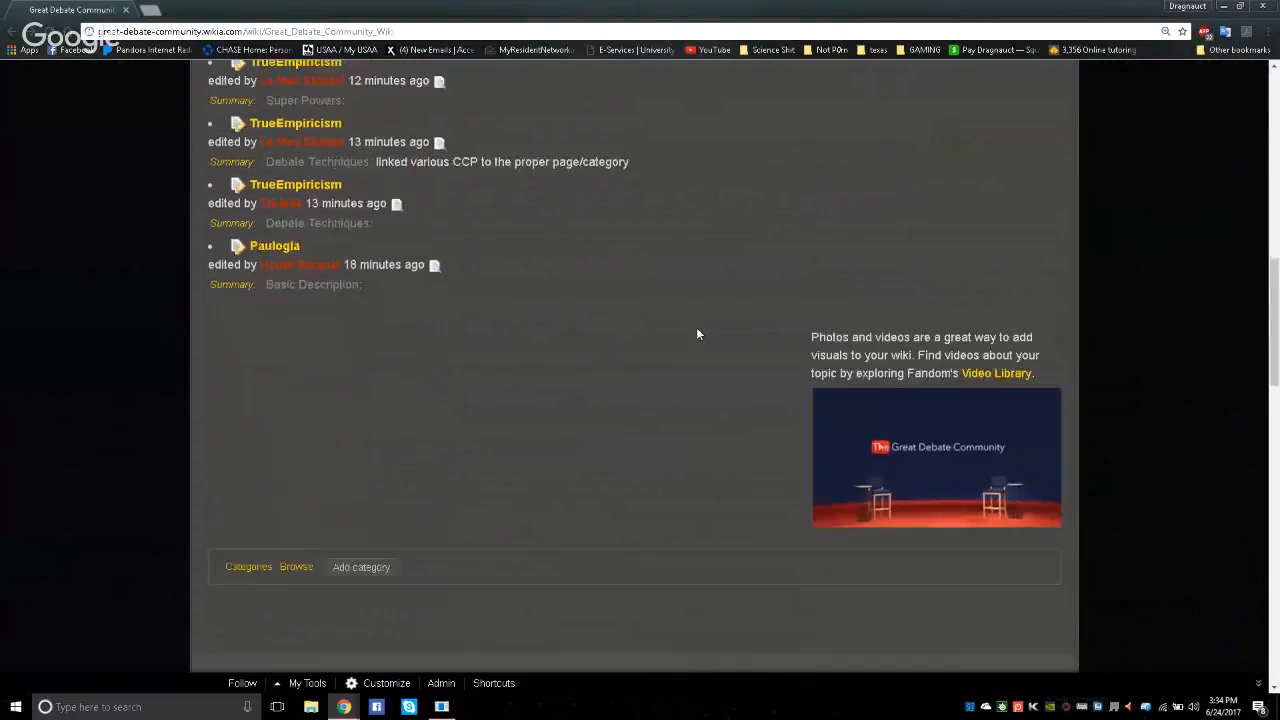
key("F5")
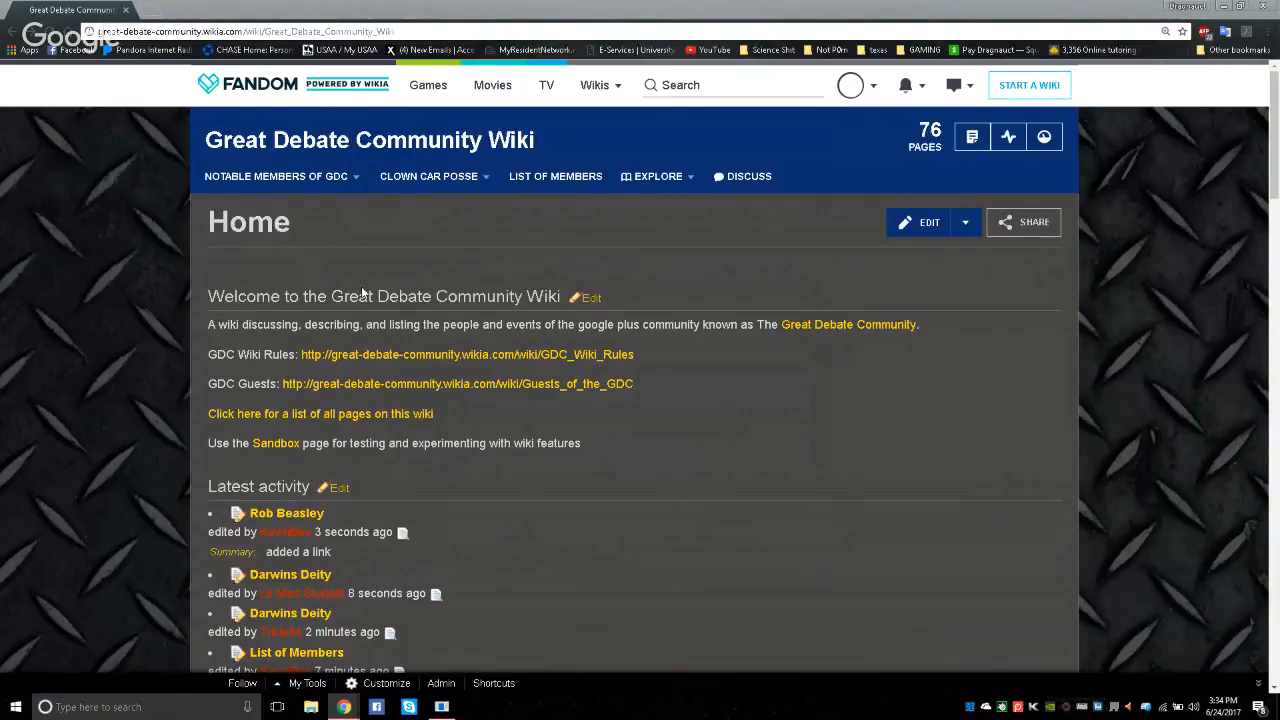
Create a new article titled "The Doctor" with the standard layout and publish it
left_click(963, 148)
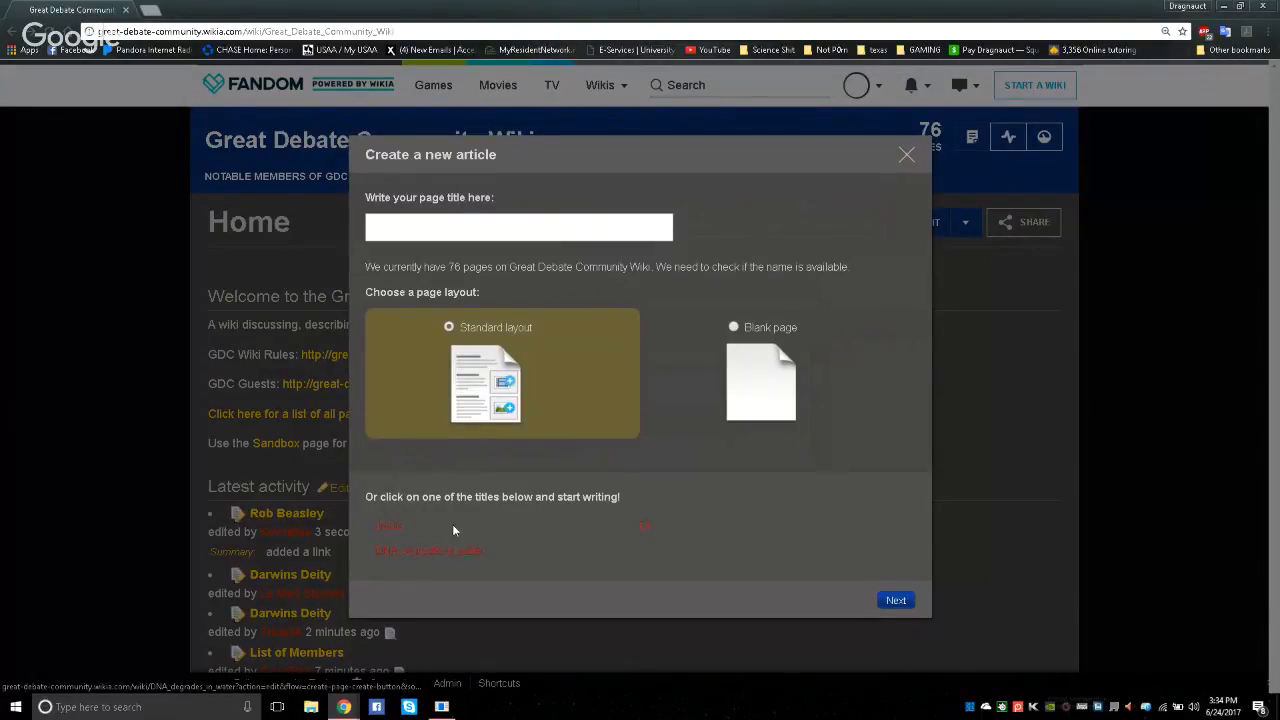
left_click(473, 232)
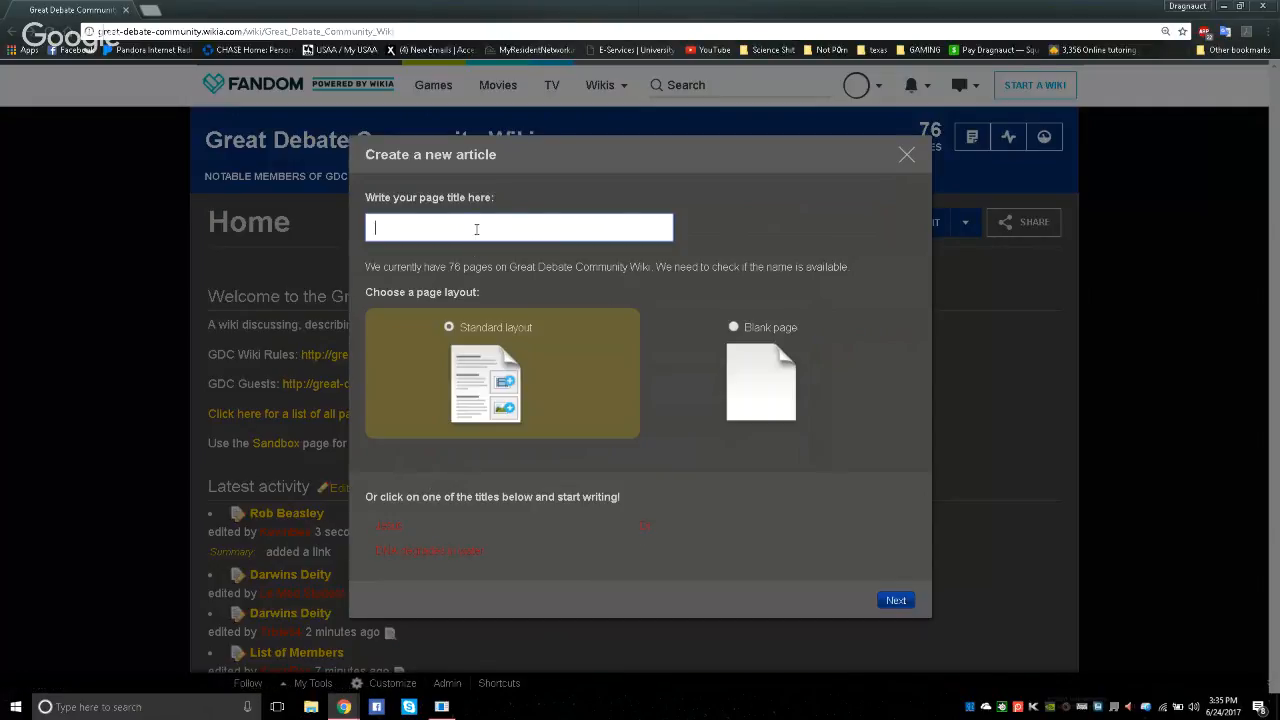
type("THe")
key("BackSpace")
key("BackSpace")
type("e Doctor")
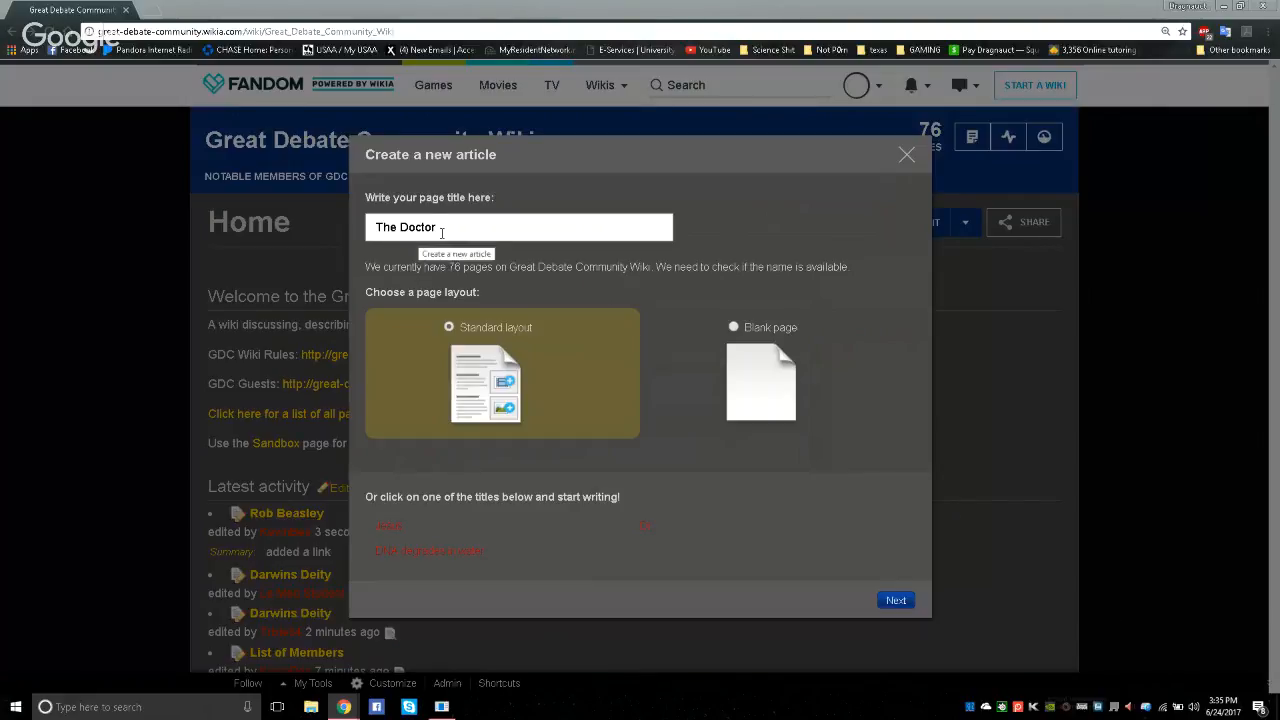
left_click(901, 603)
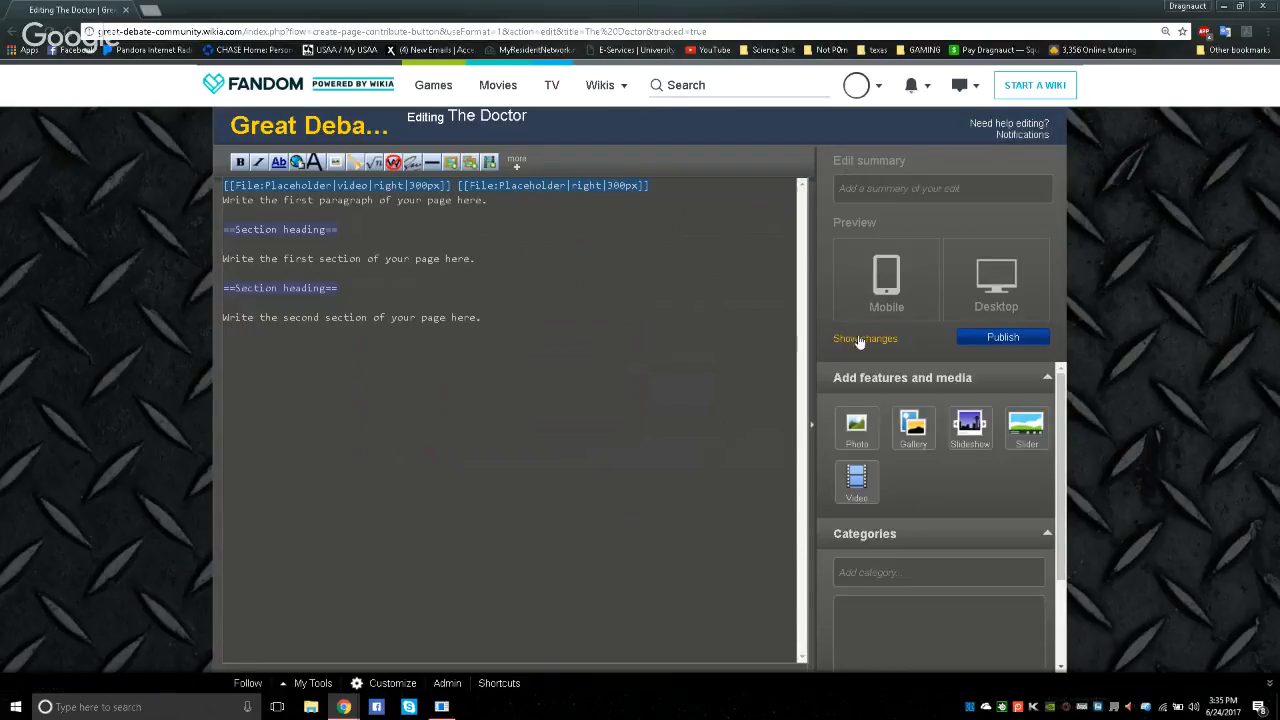
left_click(1003, 338)
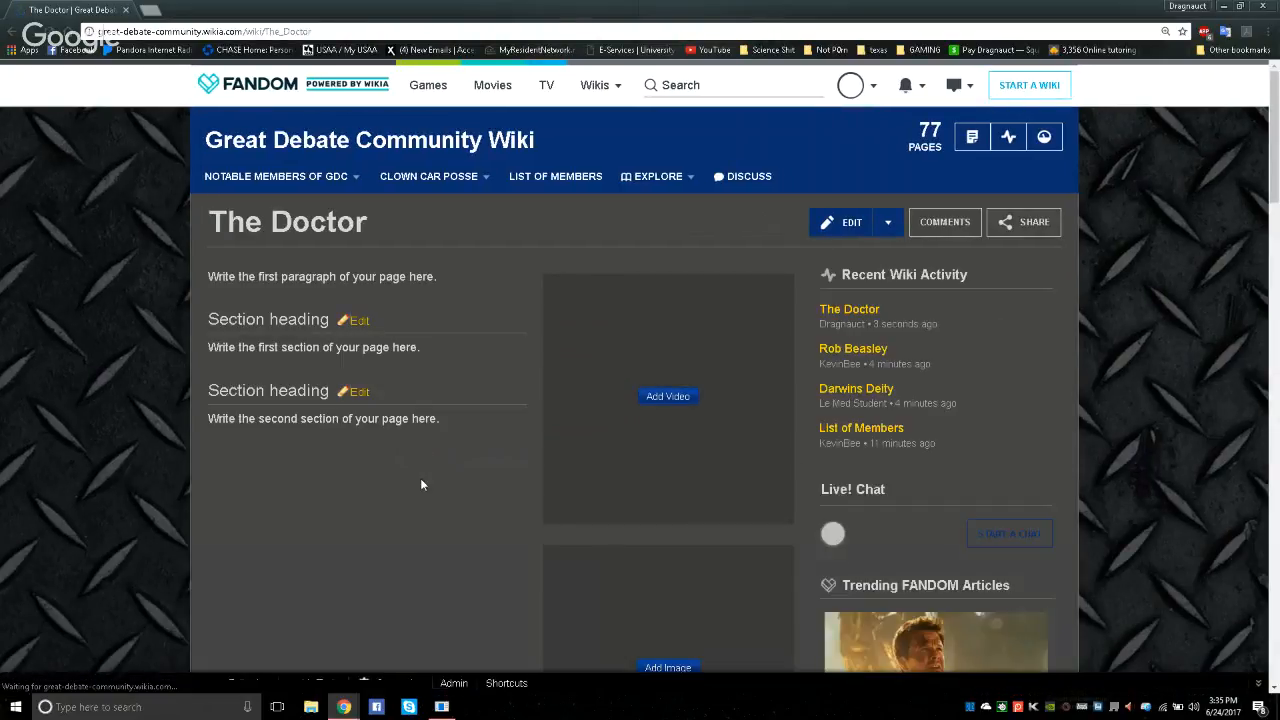
Open the first section of The Doctor page for editing and examine the source editor's media and category options
scroll(421, 484, "down", 1)
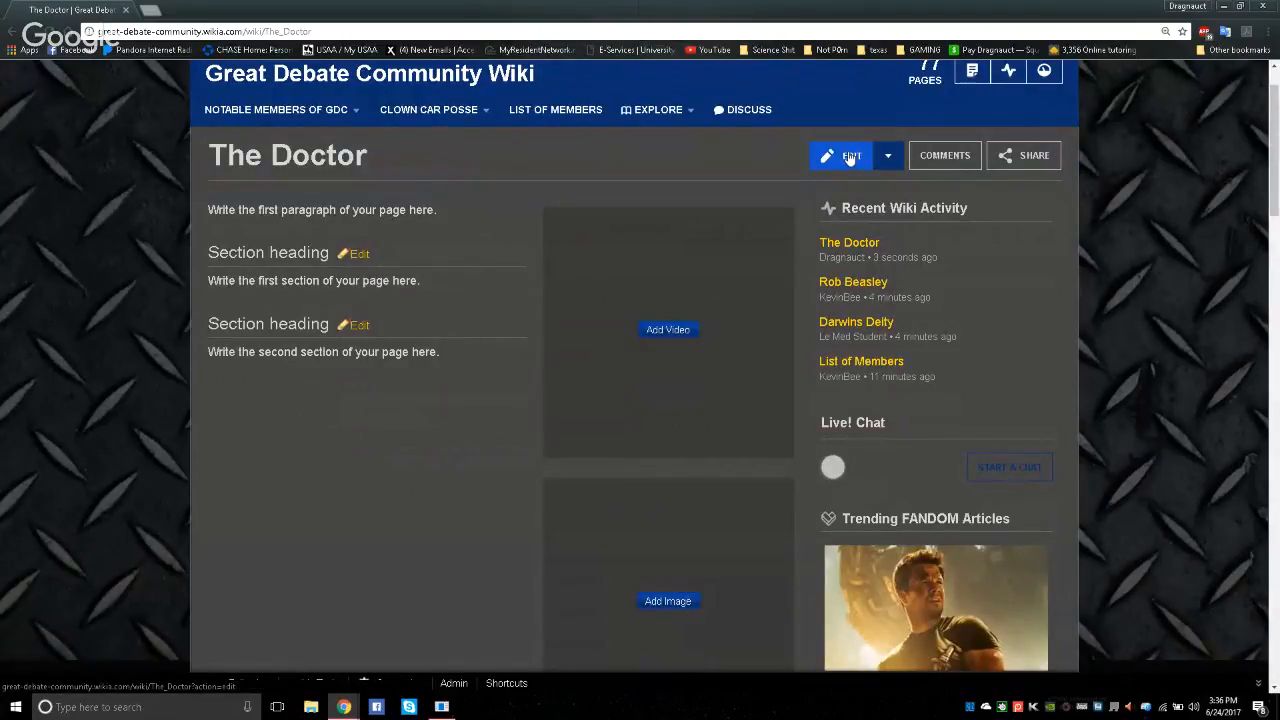
left_click(358, 254)
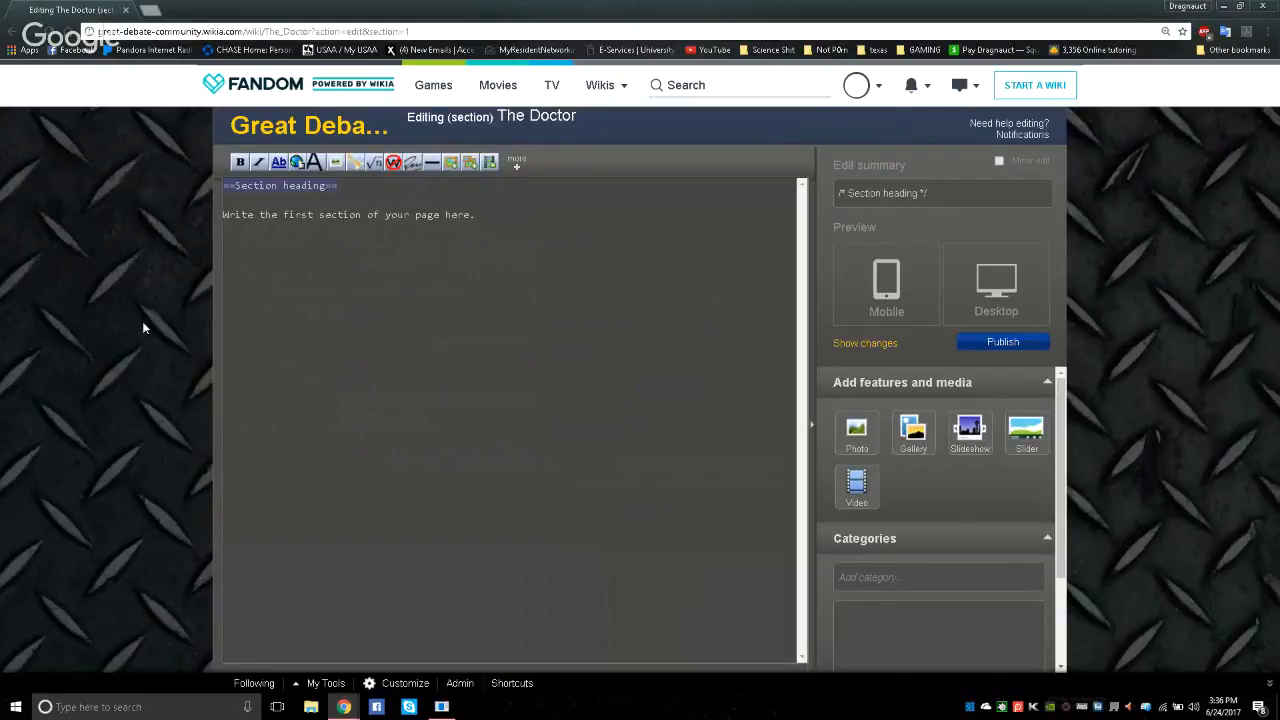
scroll(1026, 370, "down", 3)
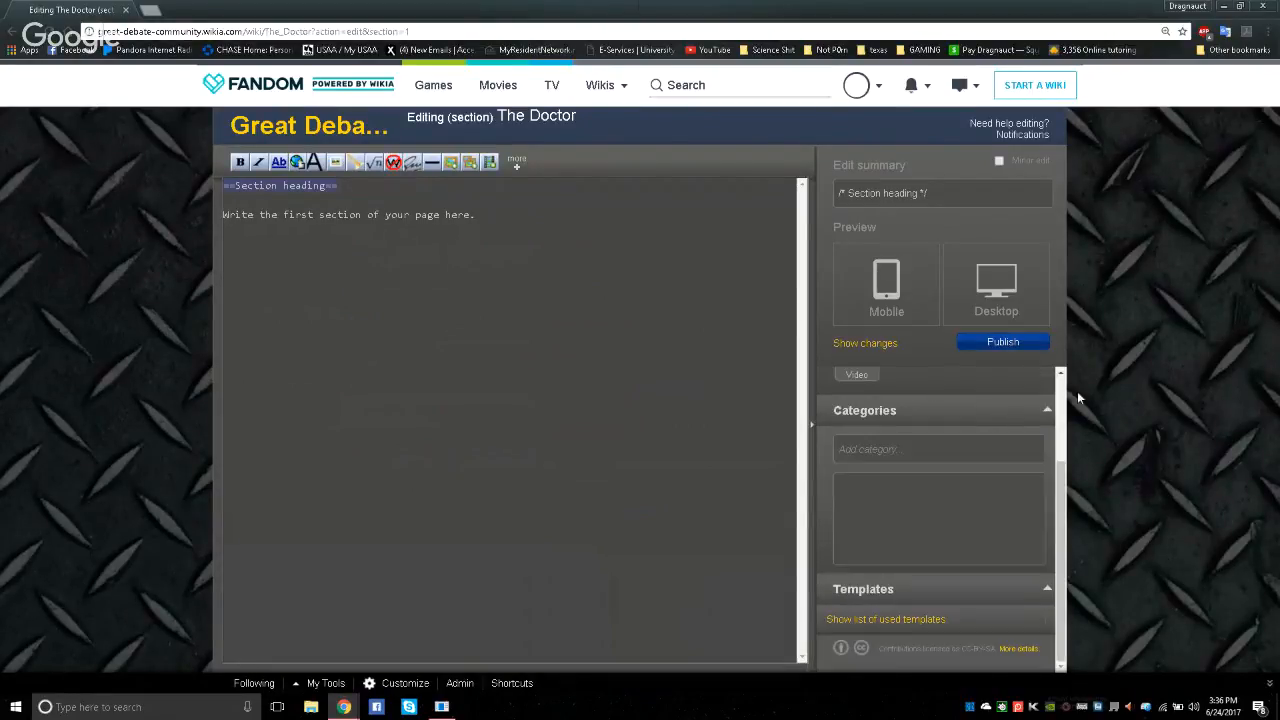
scroll(1060, 440, "up", 3)
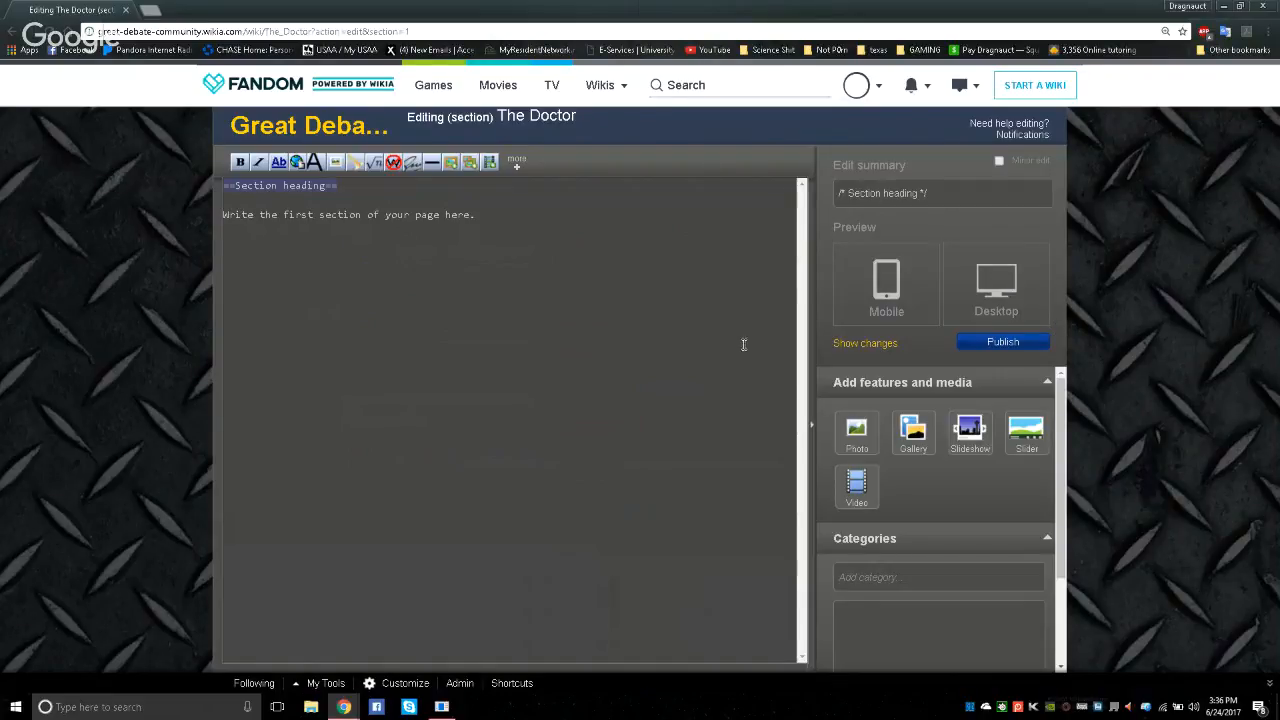
key("alt+Left")
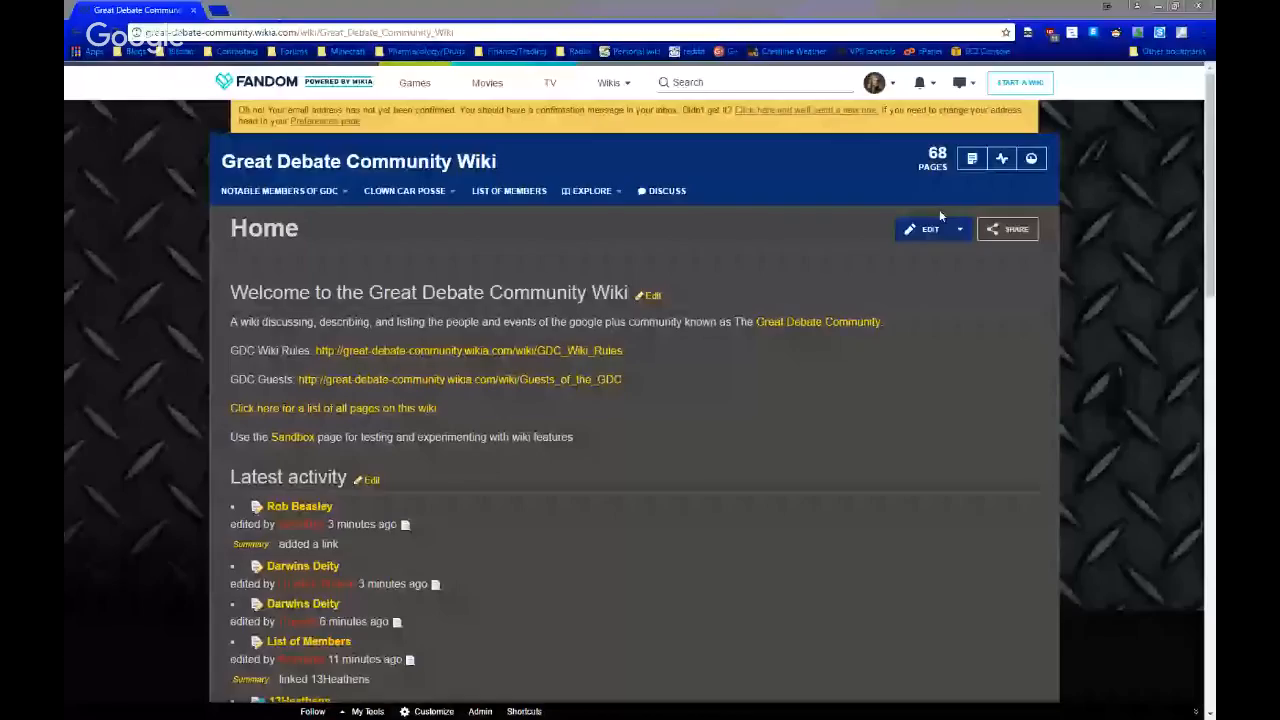
Enter "The Doctor" as the title in the new-article form and proceed to its page
left_click(972, 159)
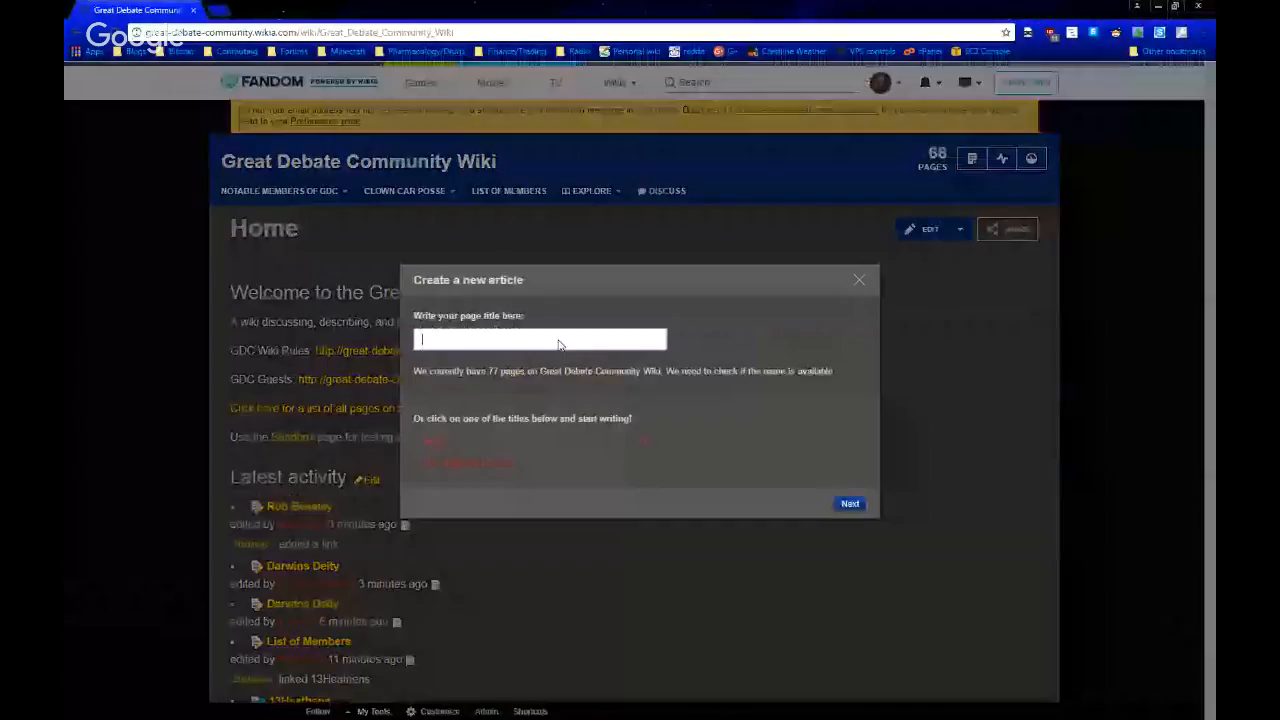
type("The Doctor")
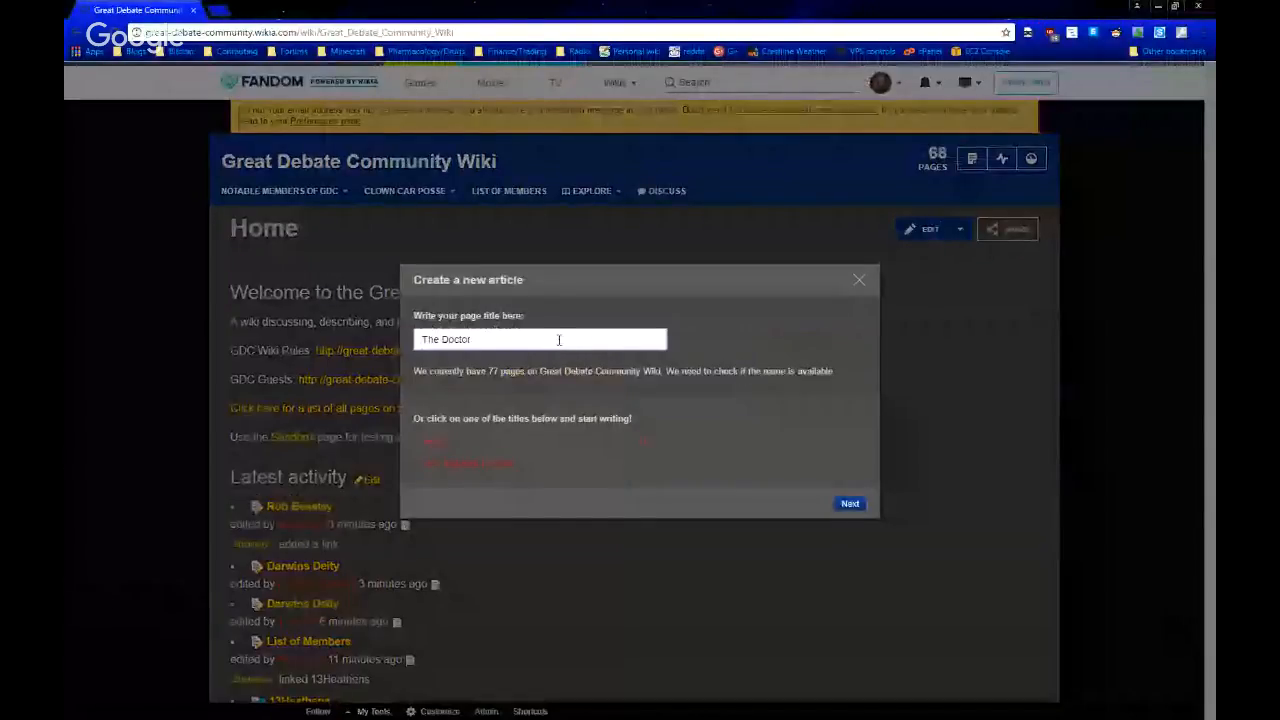
left_click(851, 505)
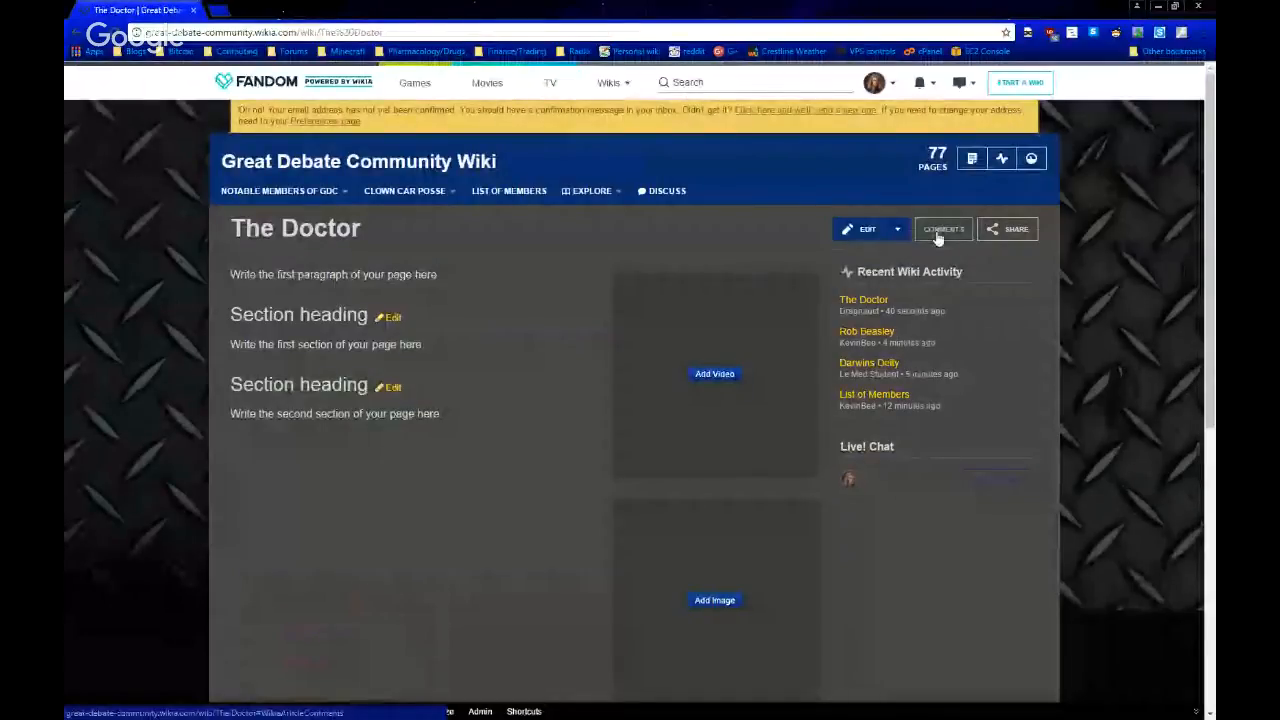
Delete all the placeholder content from The Doctor page in the Source Editor and apply the change
mouse_move(897, 232)
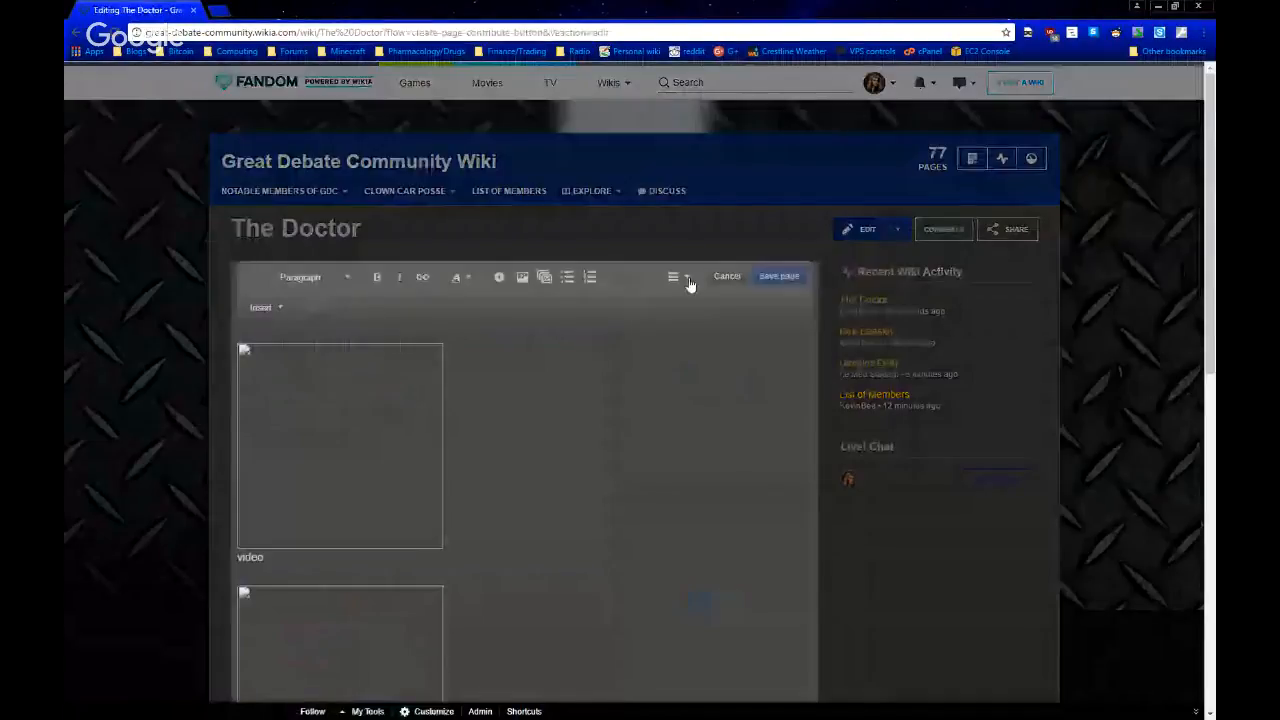
left_click(678, 277)
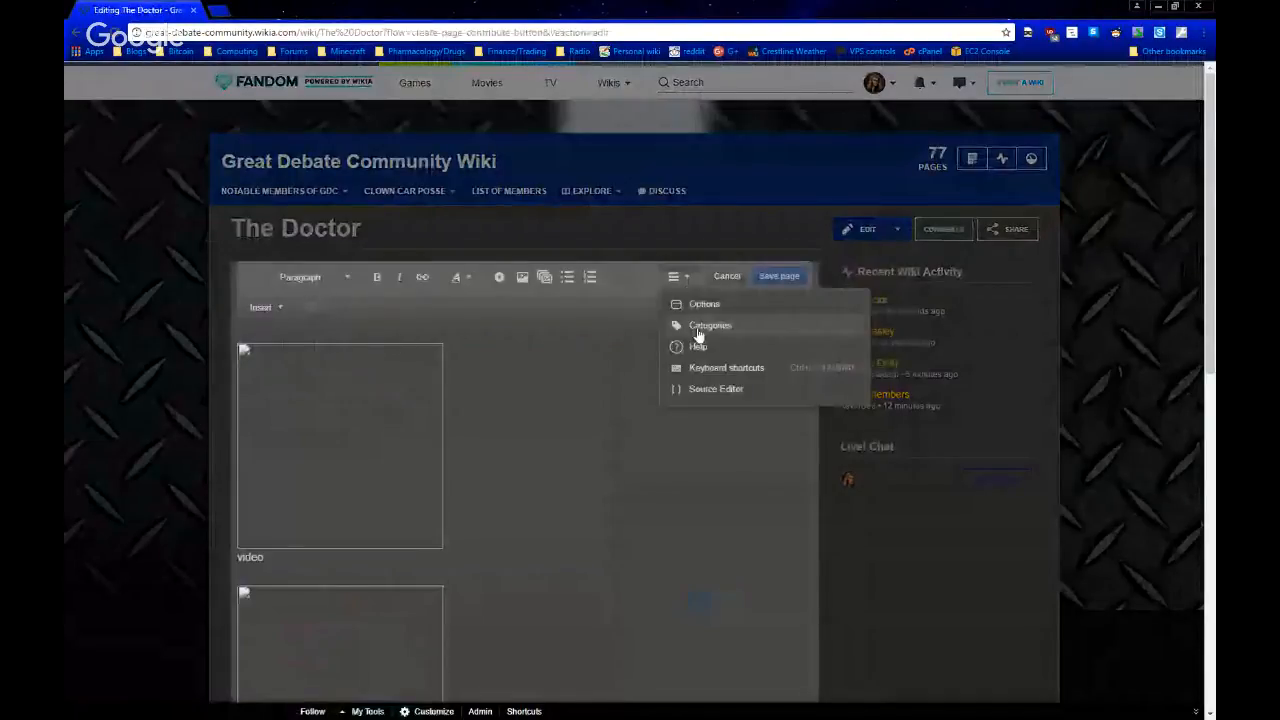
left_click(714, 388)
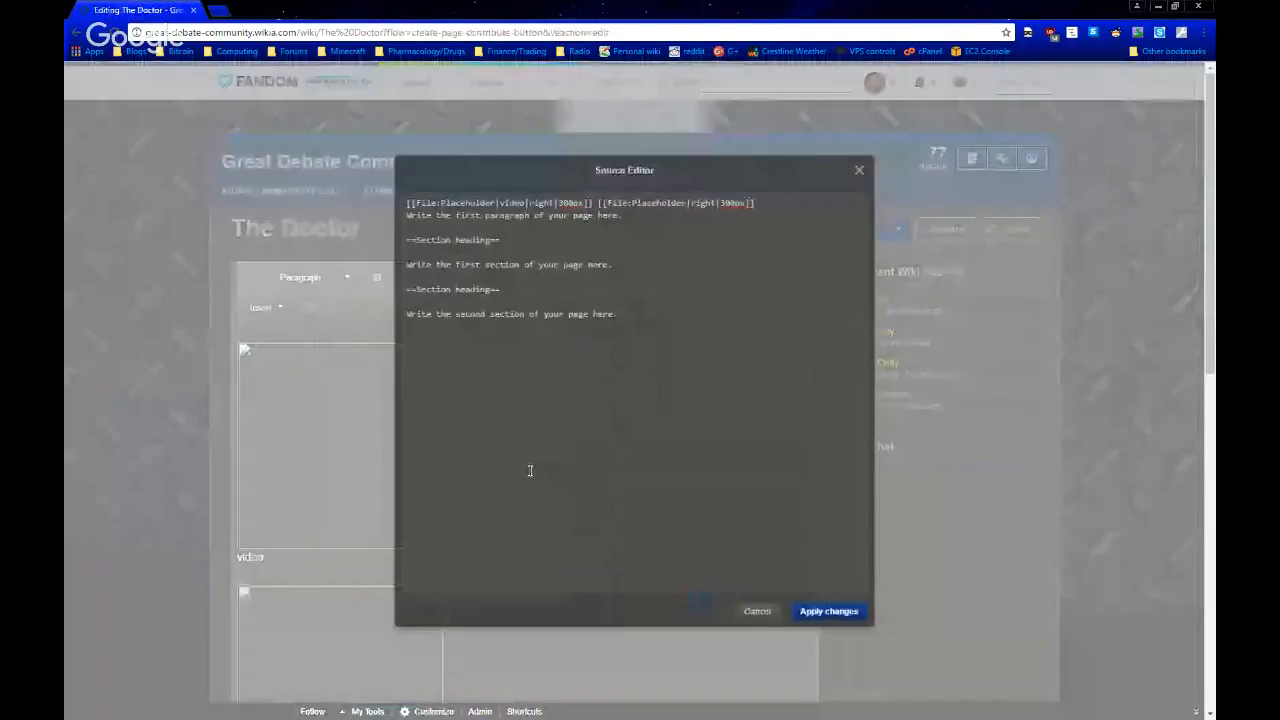
key("ctrl+a")
key("BackSpace")
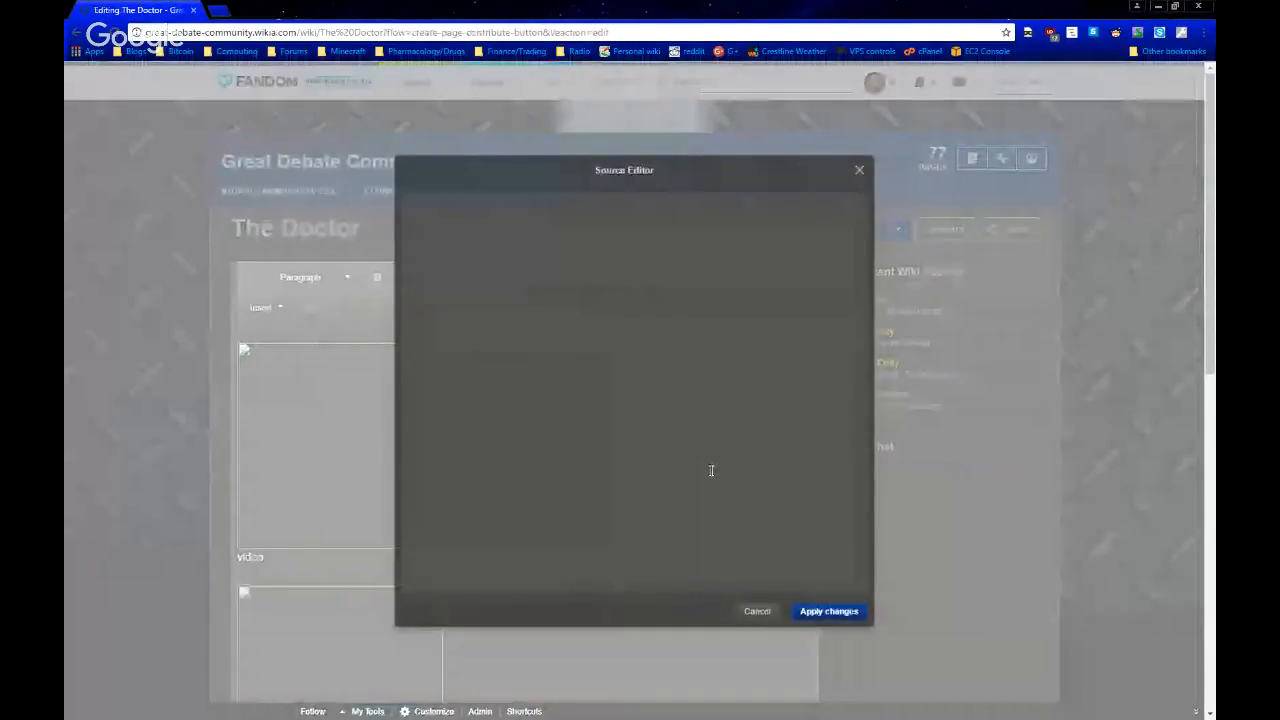
left_click(826, 615)
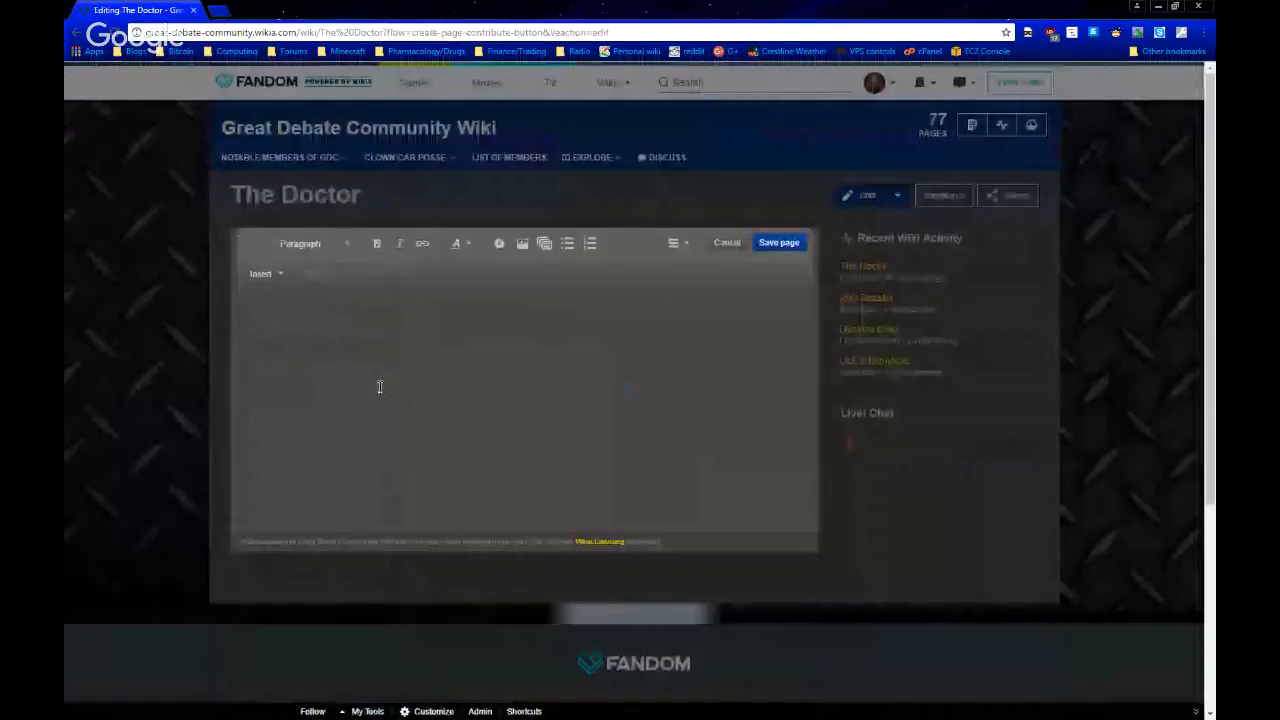
Insert a Member infobox into the empty page and set its title1 value to "The Doctor"
left_click(268, 274)
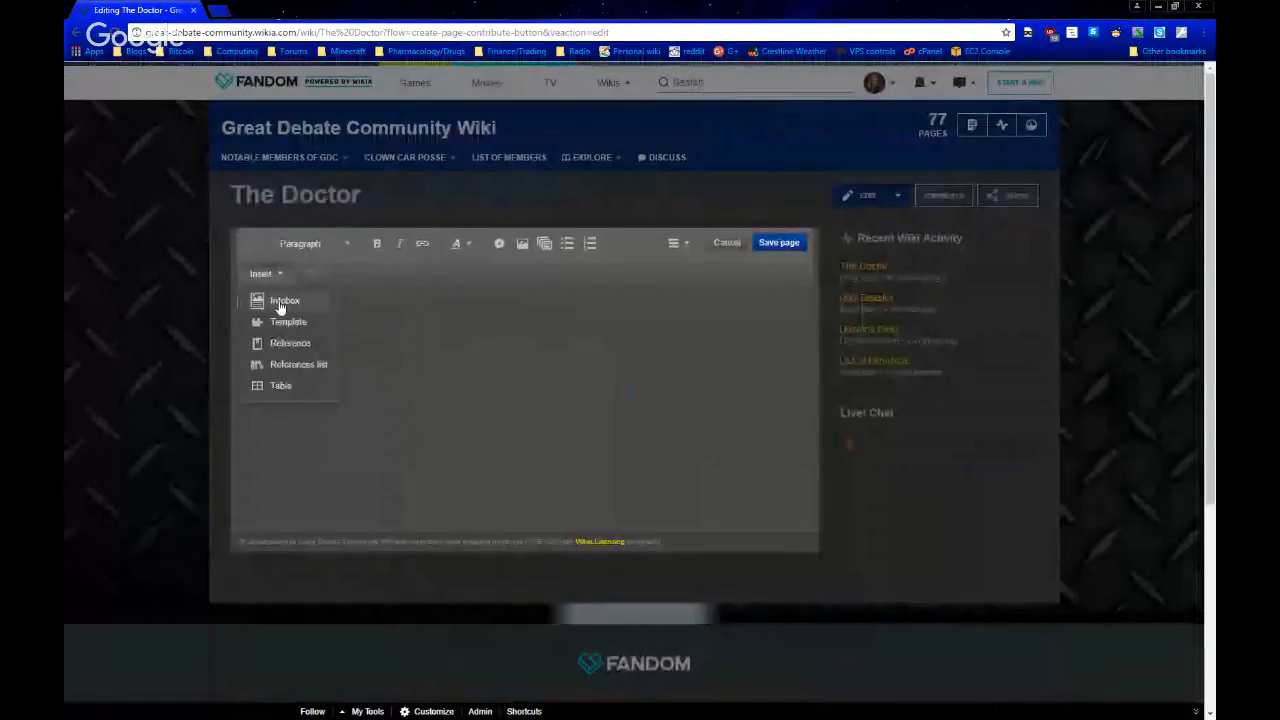
left_click(281, 303)
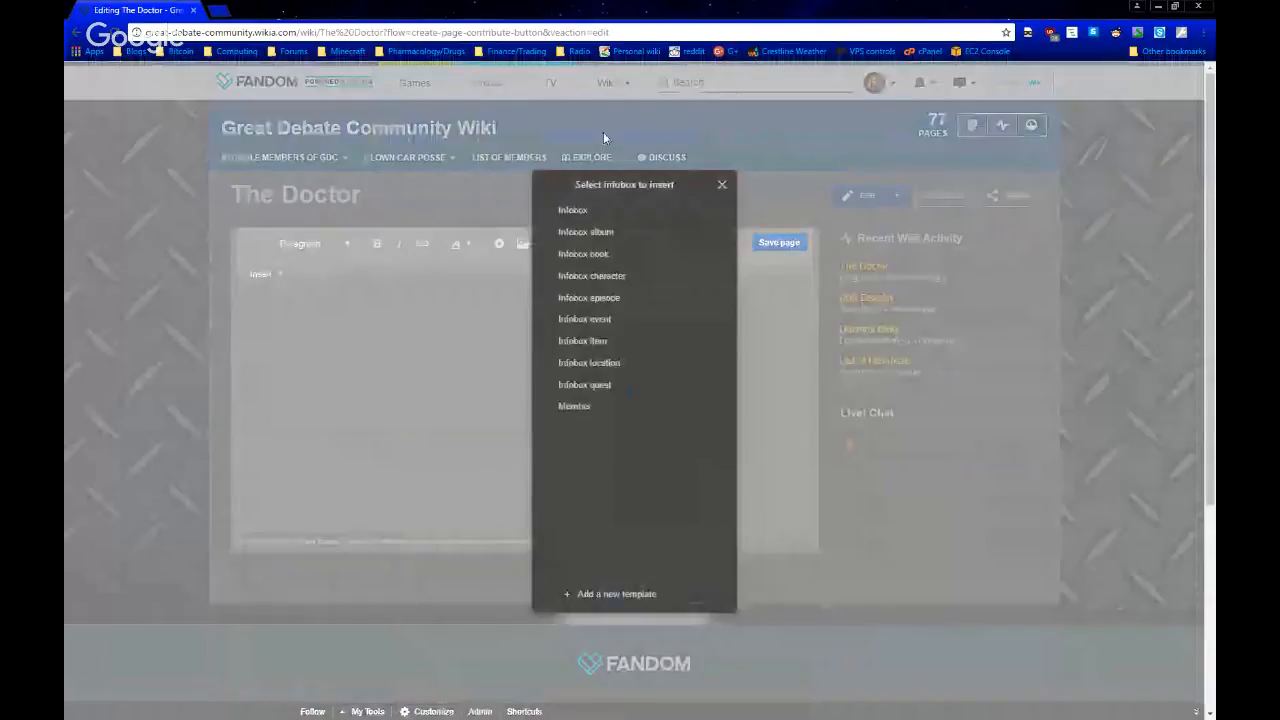
left_click(604, 410)
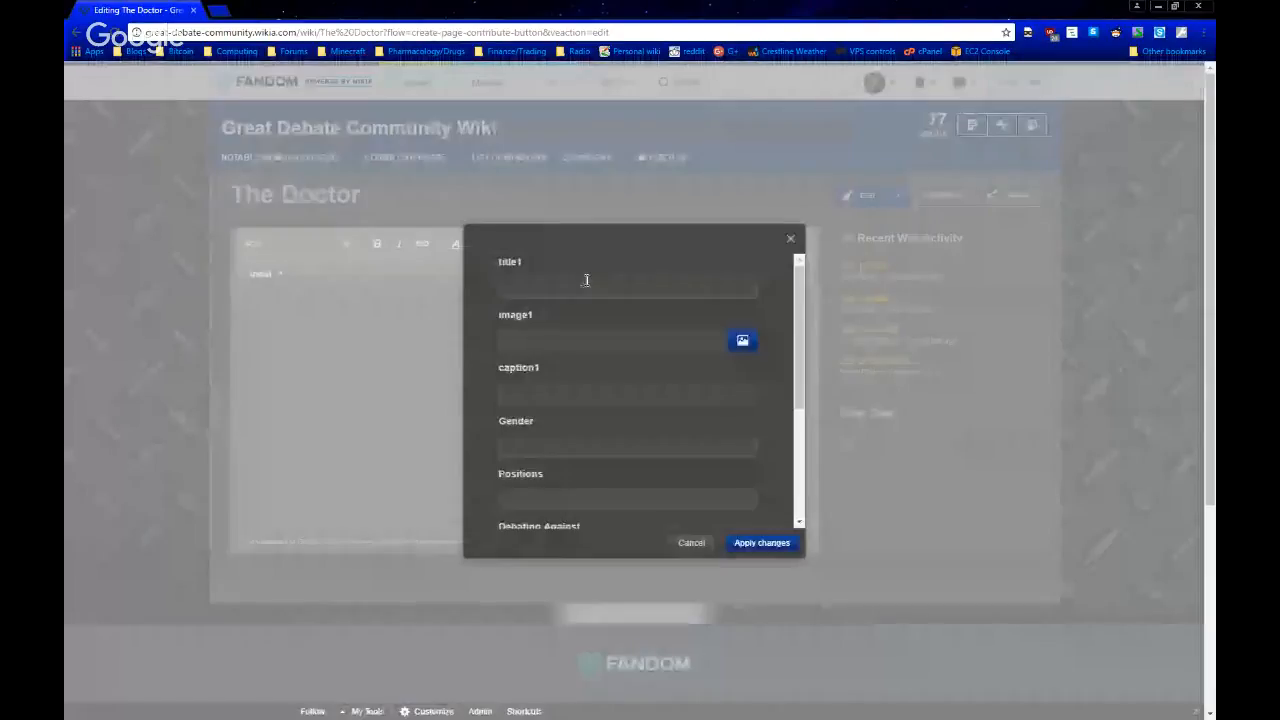
type("The Doctor")
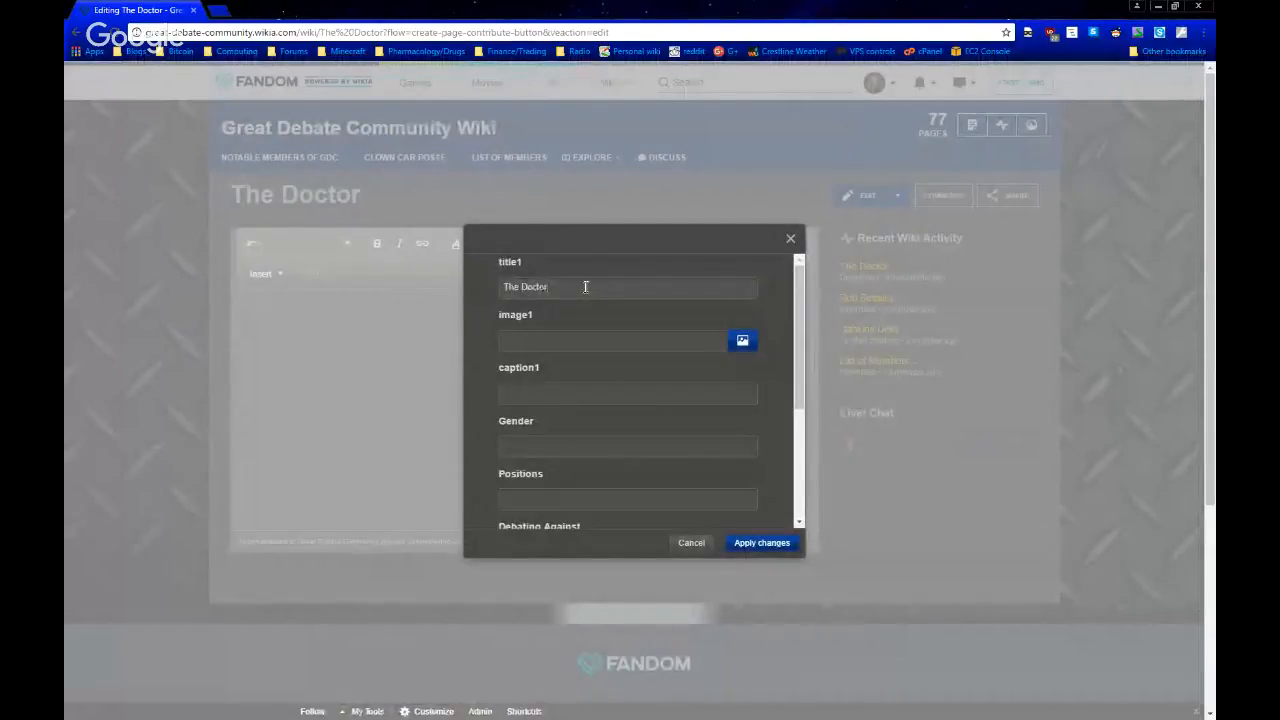
Set the infobox's Gender to "Male", apply the infobox values, and return to the page body
left_click(581, 451)
type("Male")
scroll(609, 399, "down", 2)
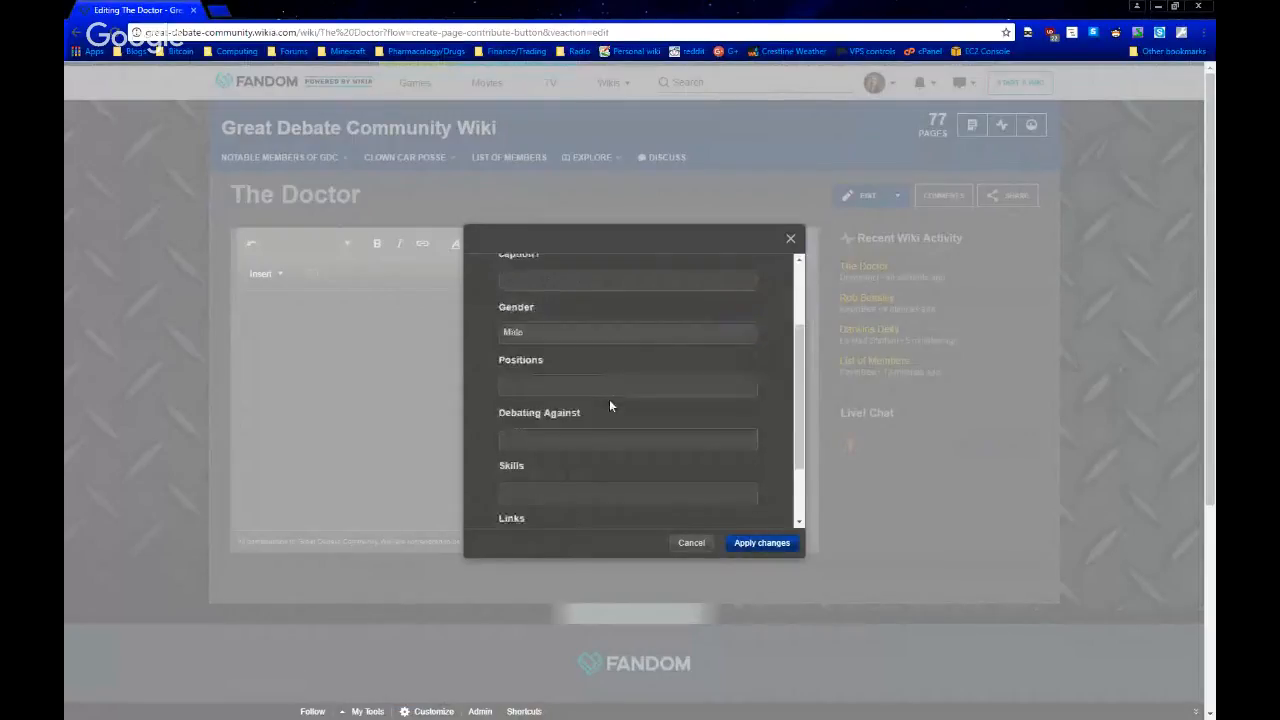
left_click(758, 543)
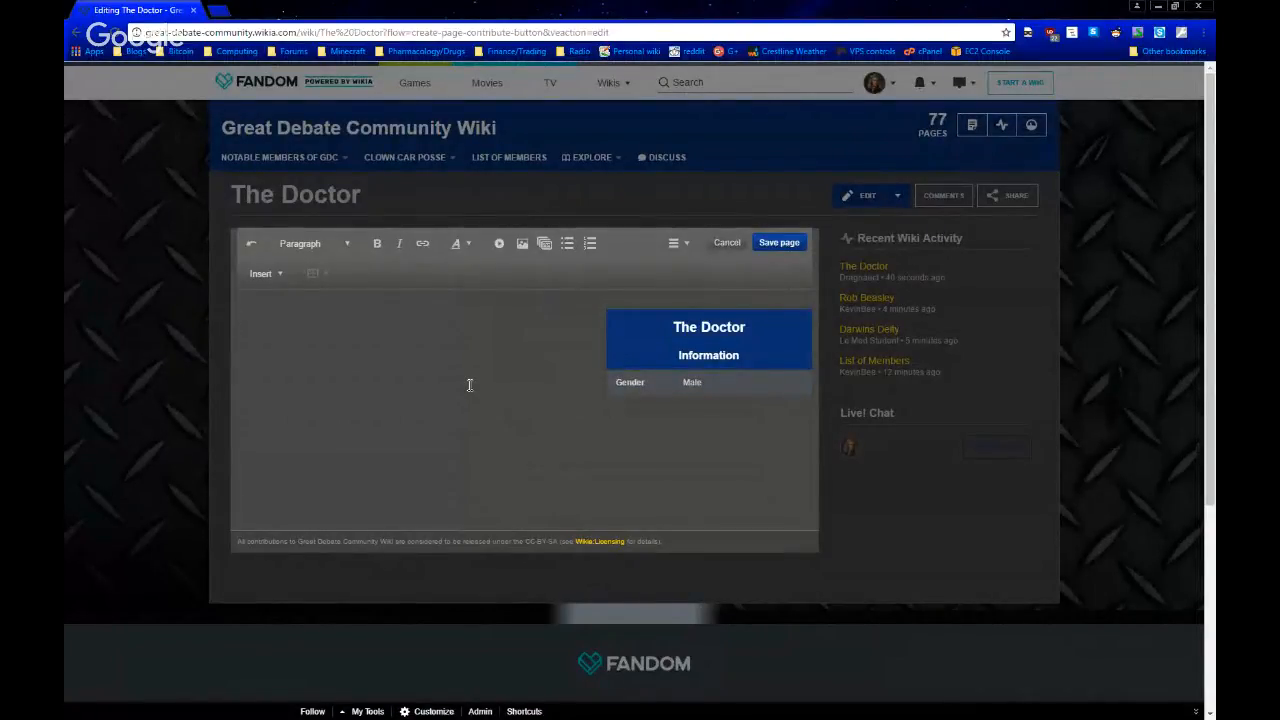
key("BackSpace")
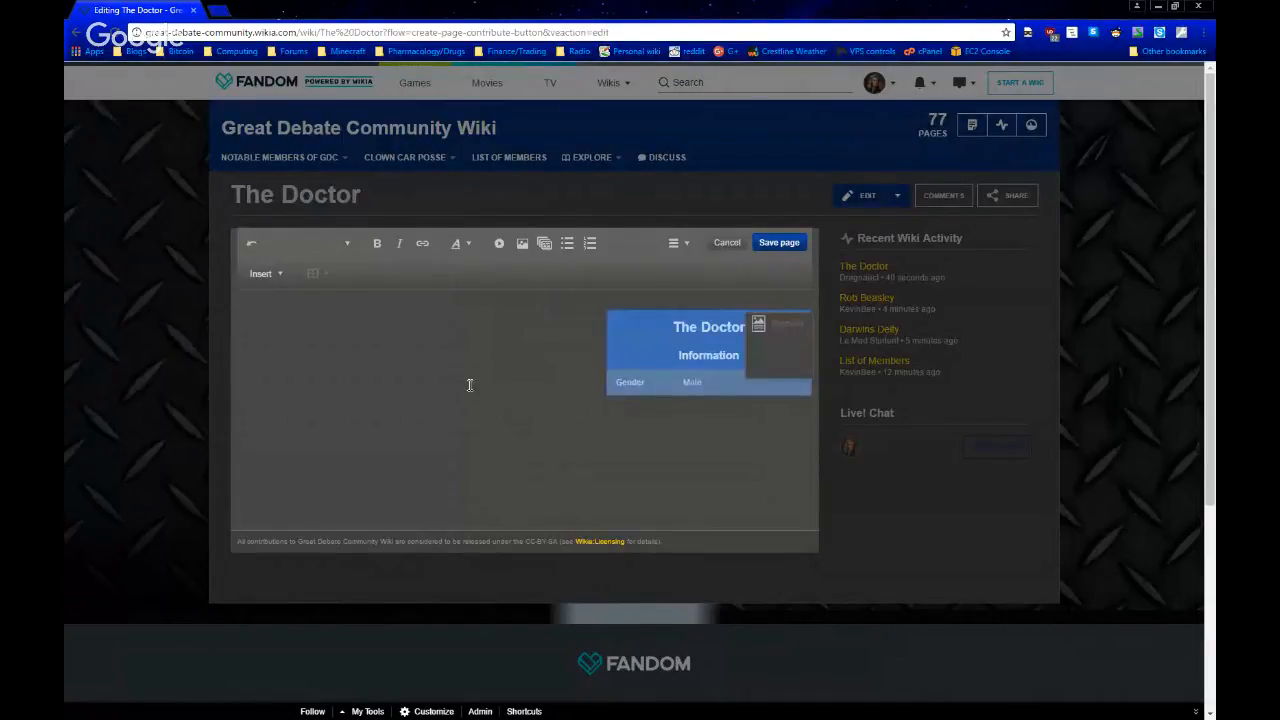
left_click(469, 384)
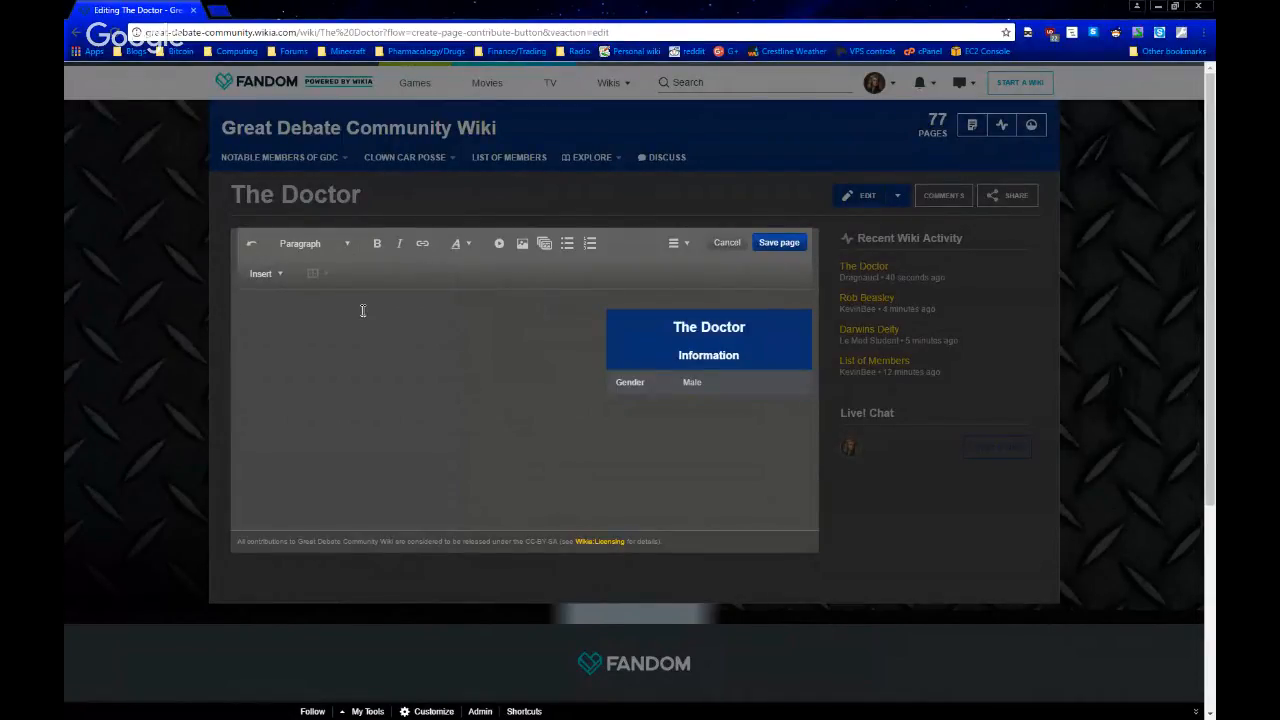
Add "[Start]" as the body text of The Doctor page and save it with the summary "created page"
type("[Start]")
left_click(779, 243)
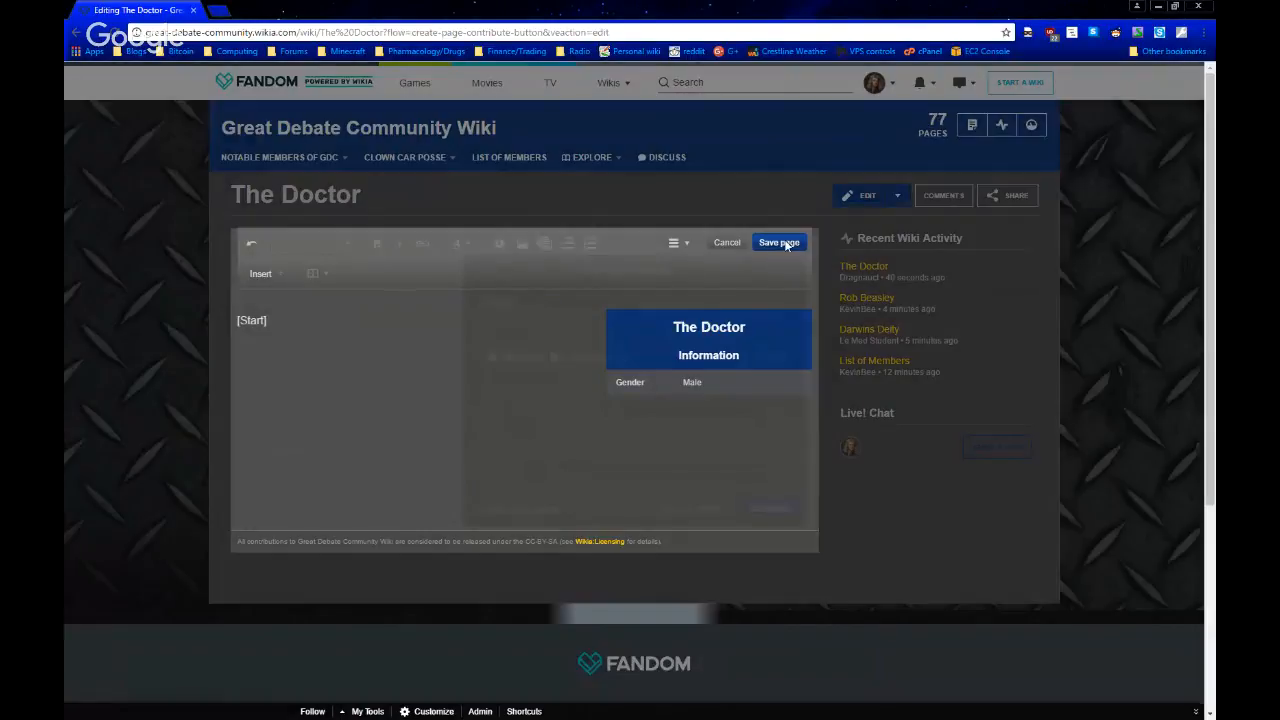
left_click(634, 337)
type("created page")
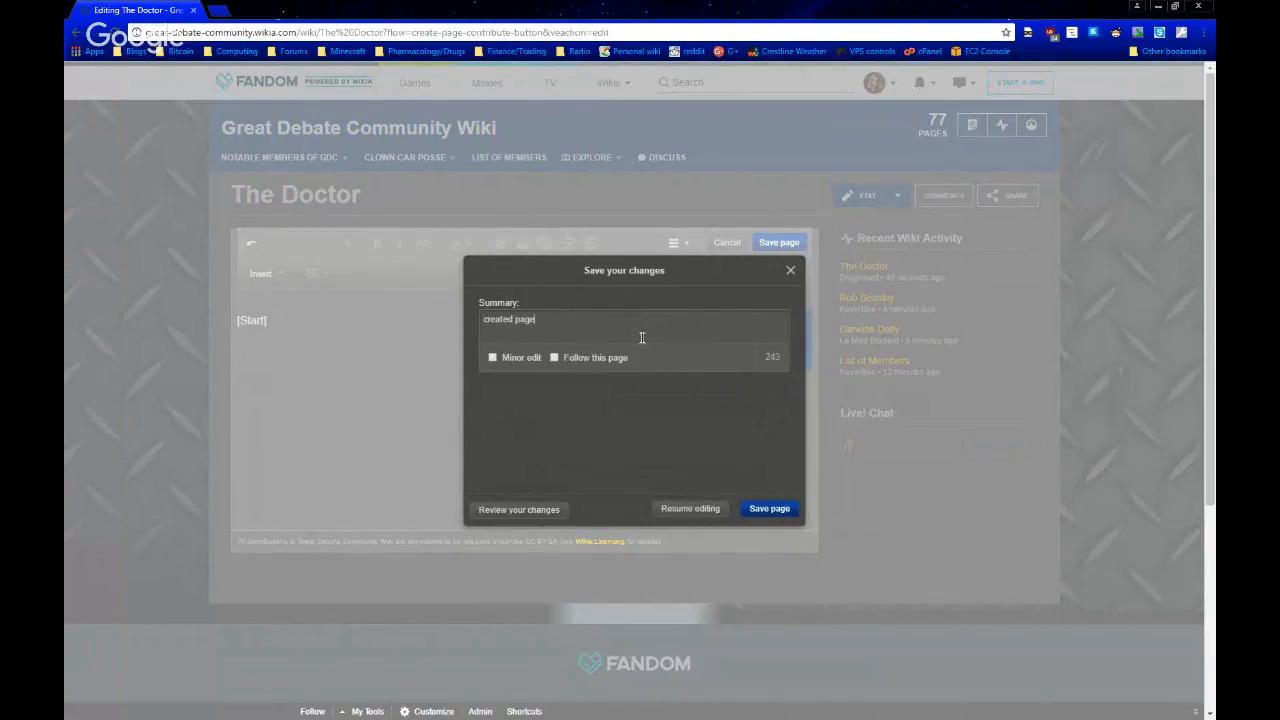
left_click(771, 510)
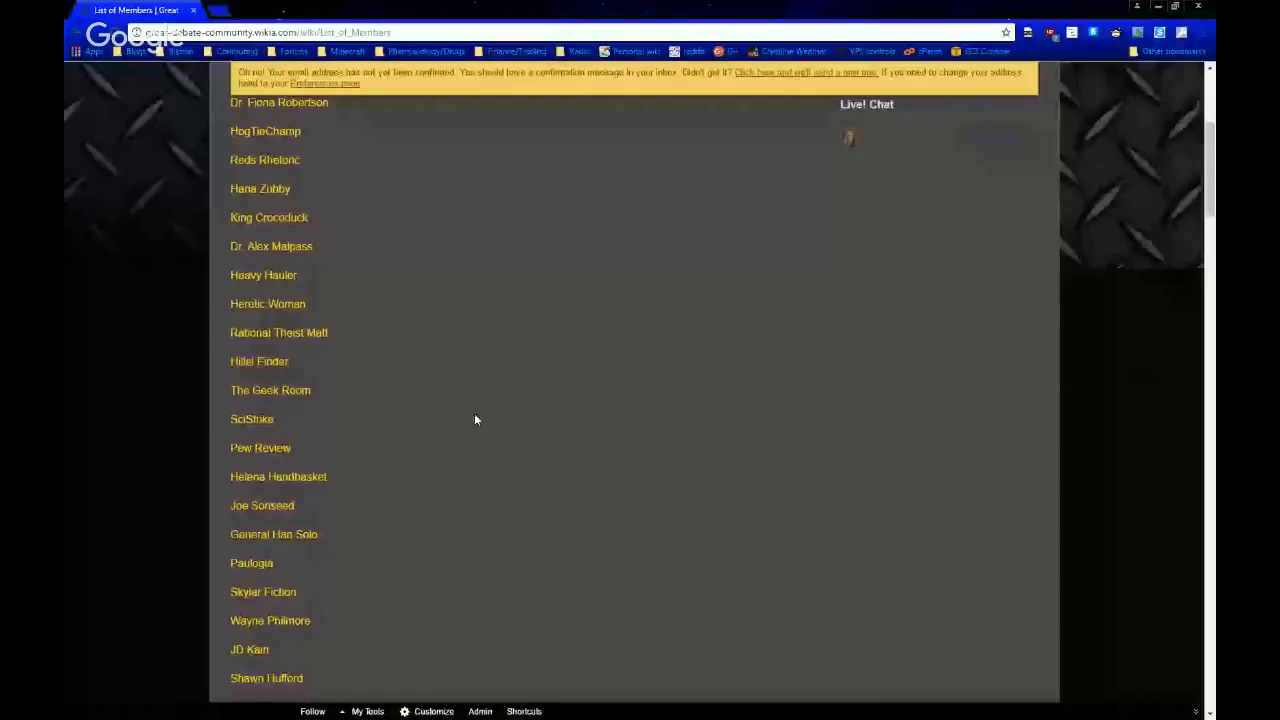
Look over the List of Members page and open the whole page for editing
scroll(475, 420, "up", 3)
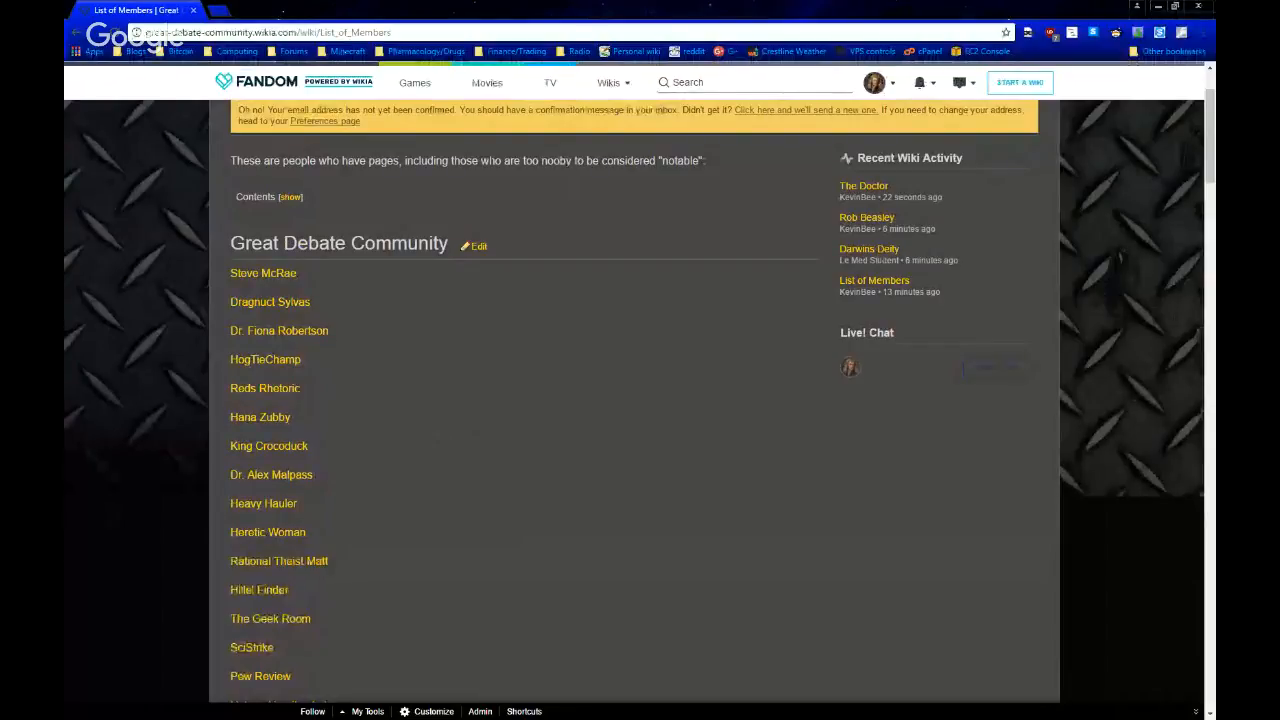
scroll(443, 445, "down", 13)
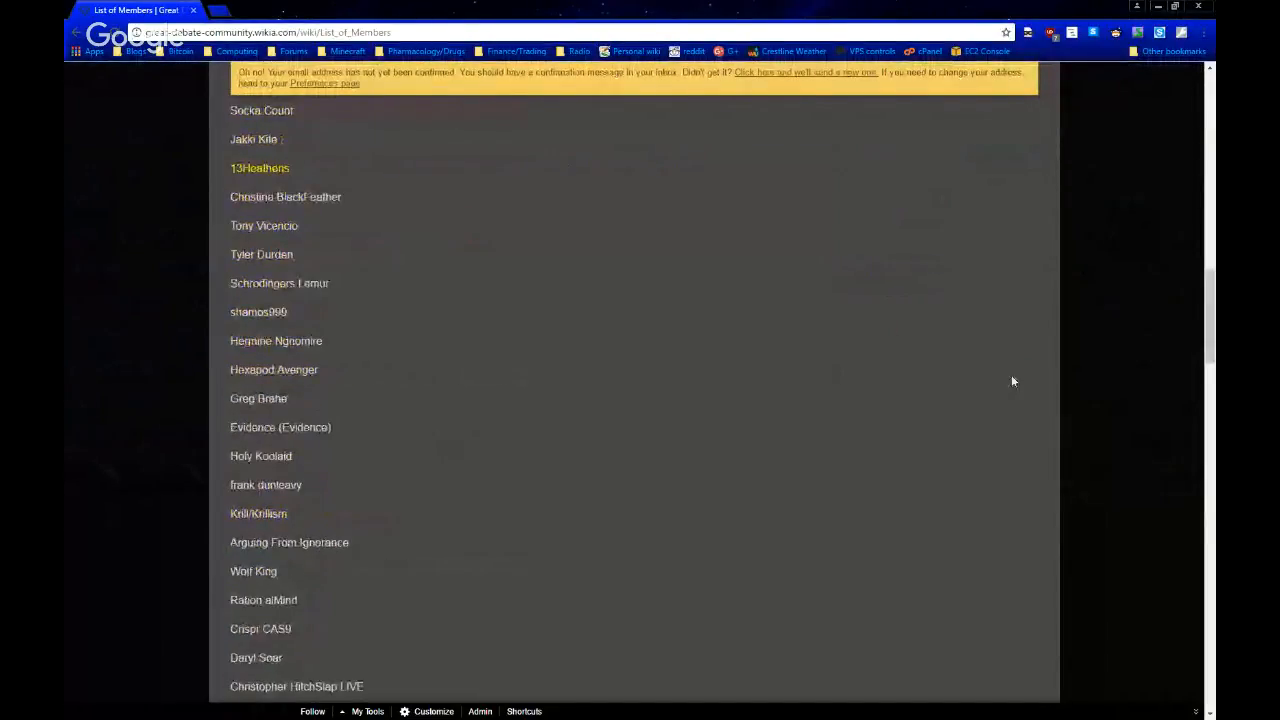
left_click_drag(1210, 318, 1208, 116)
left_click(872, 221)
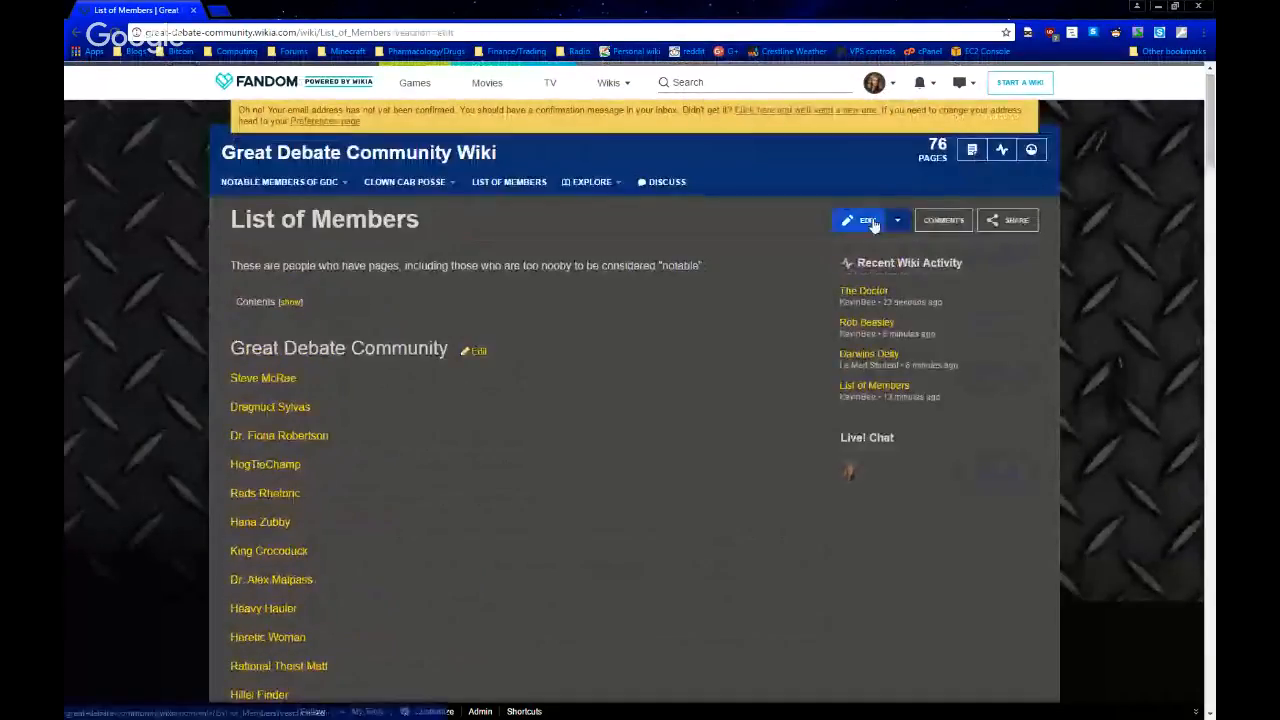
scroll(663, 400, "down", 10)
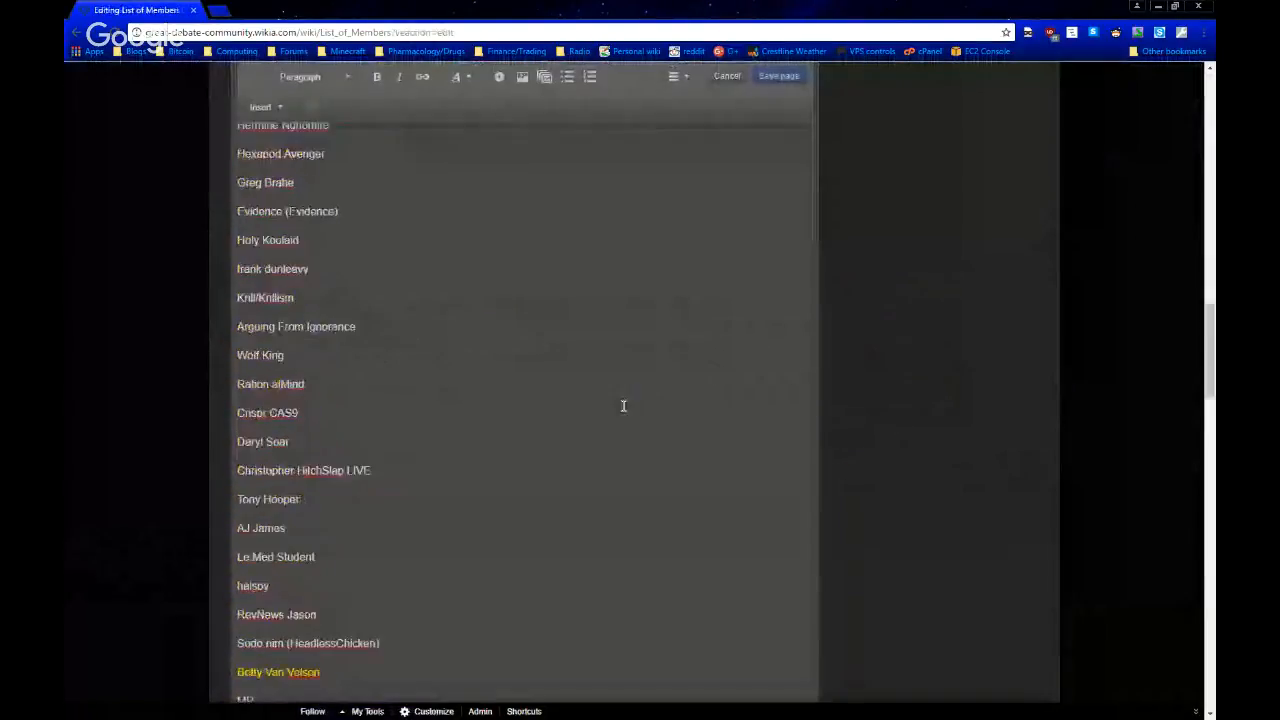
scroll(645, 406, "up", 4)
left_click(357, 259)
key("Return")
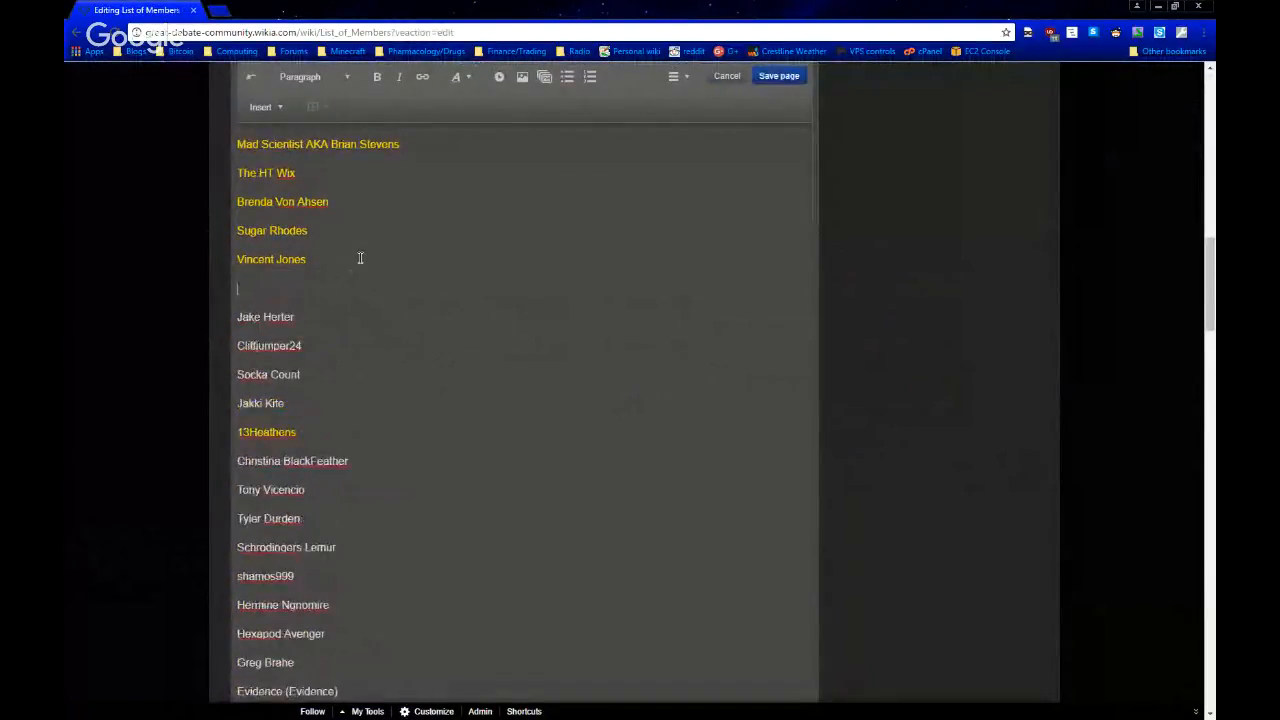
key("BackSpace")
Add "The Doctor" as a new entry on its own line at the end of the Great Debate Community section
scroll(371, 280, "down", 10)
left_click(387, 569)
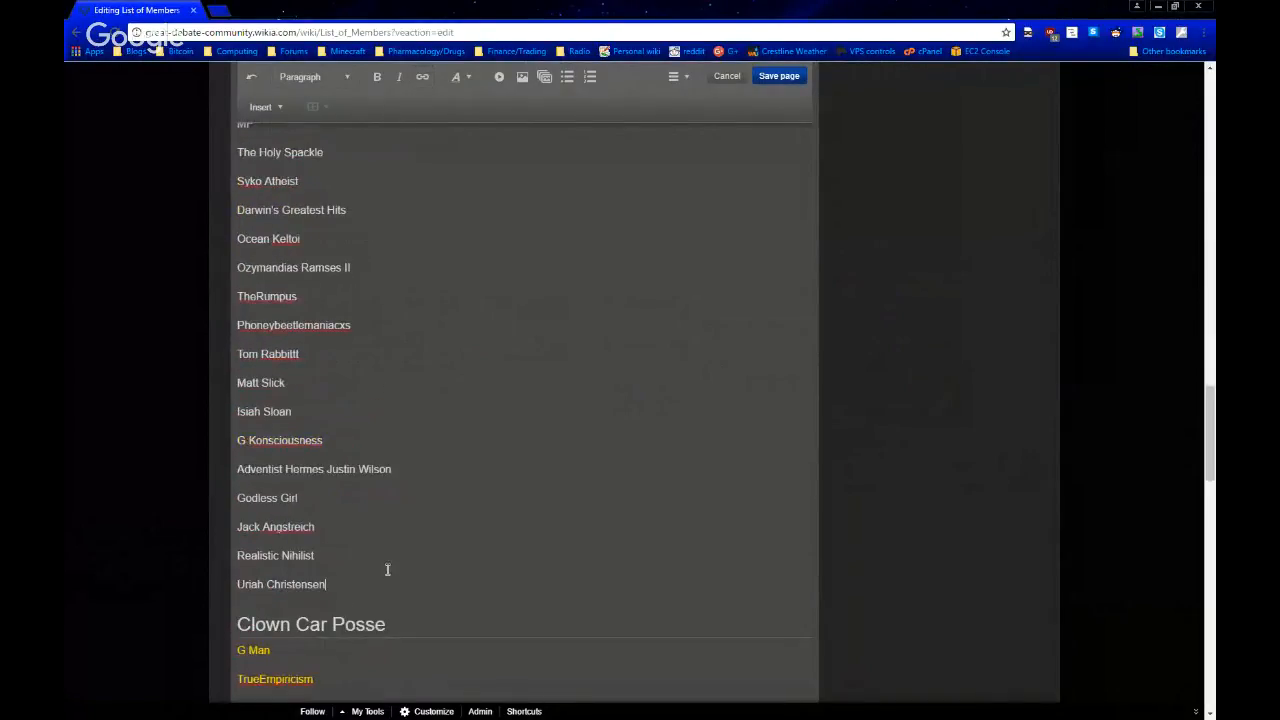
key("Return")
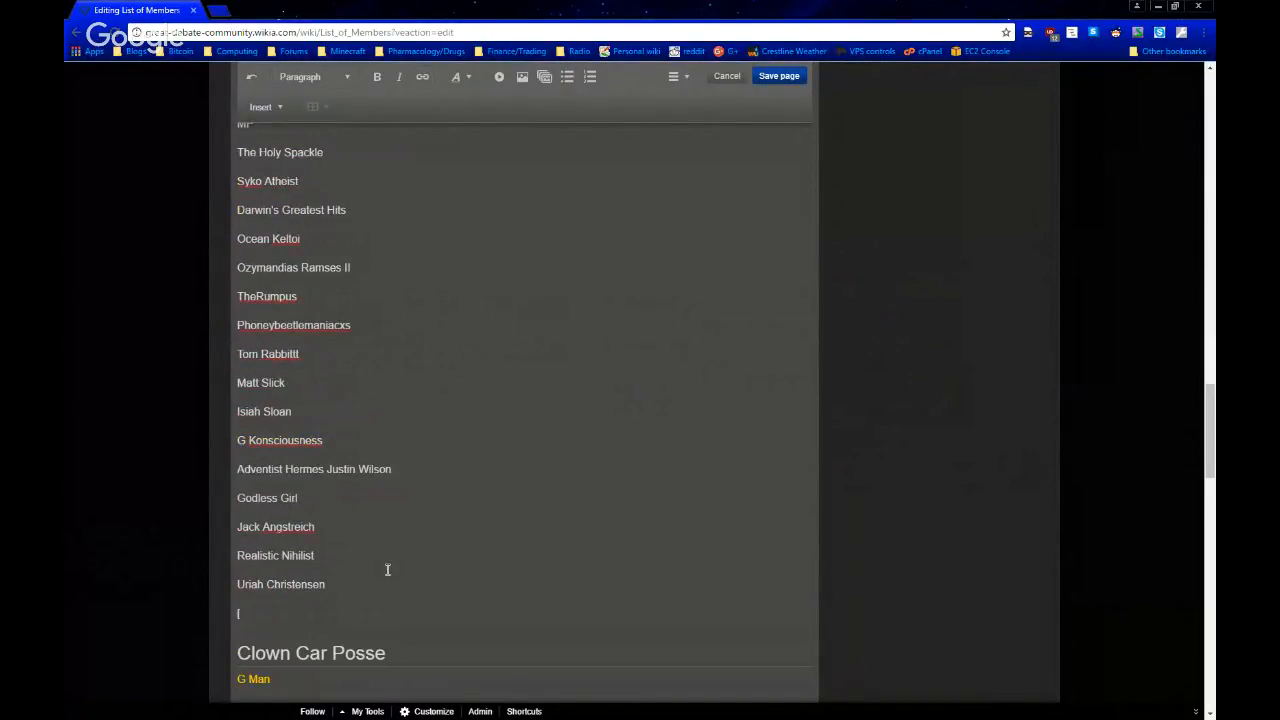
scroll(329, 409, "up", 4)
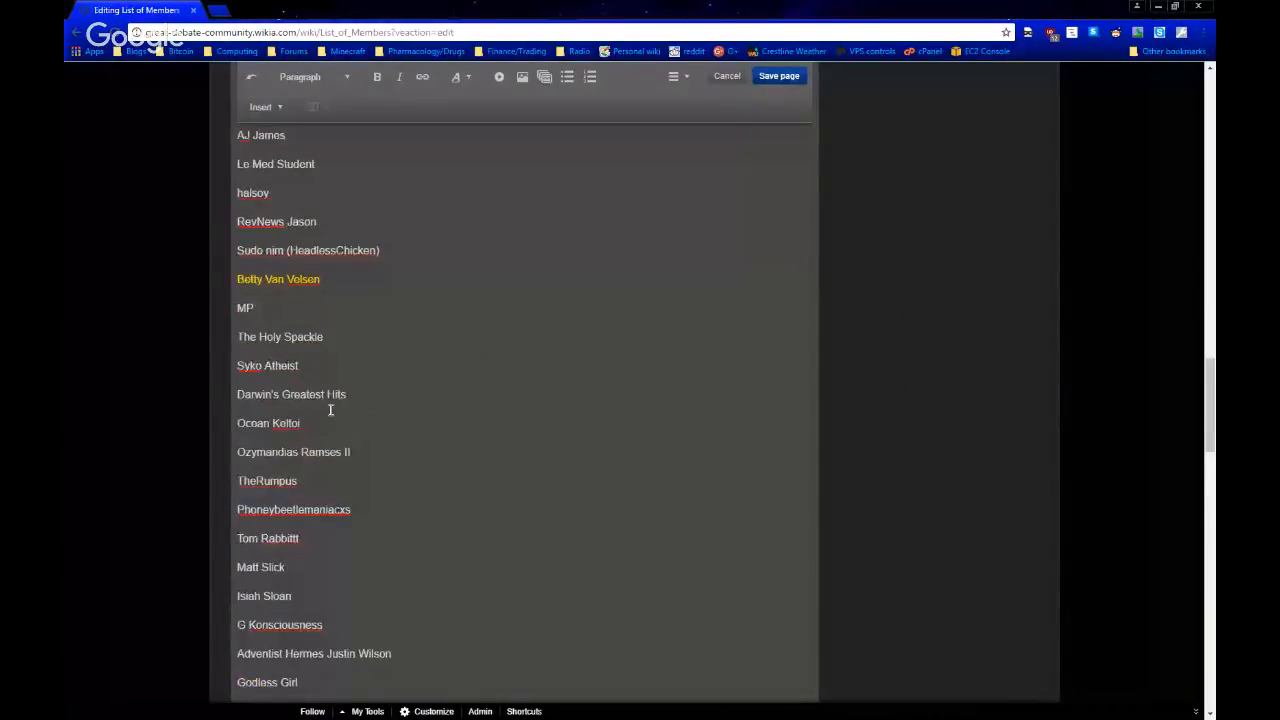
scroll(332, 409, "down", 5)
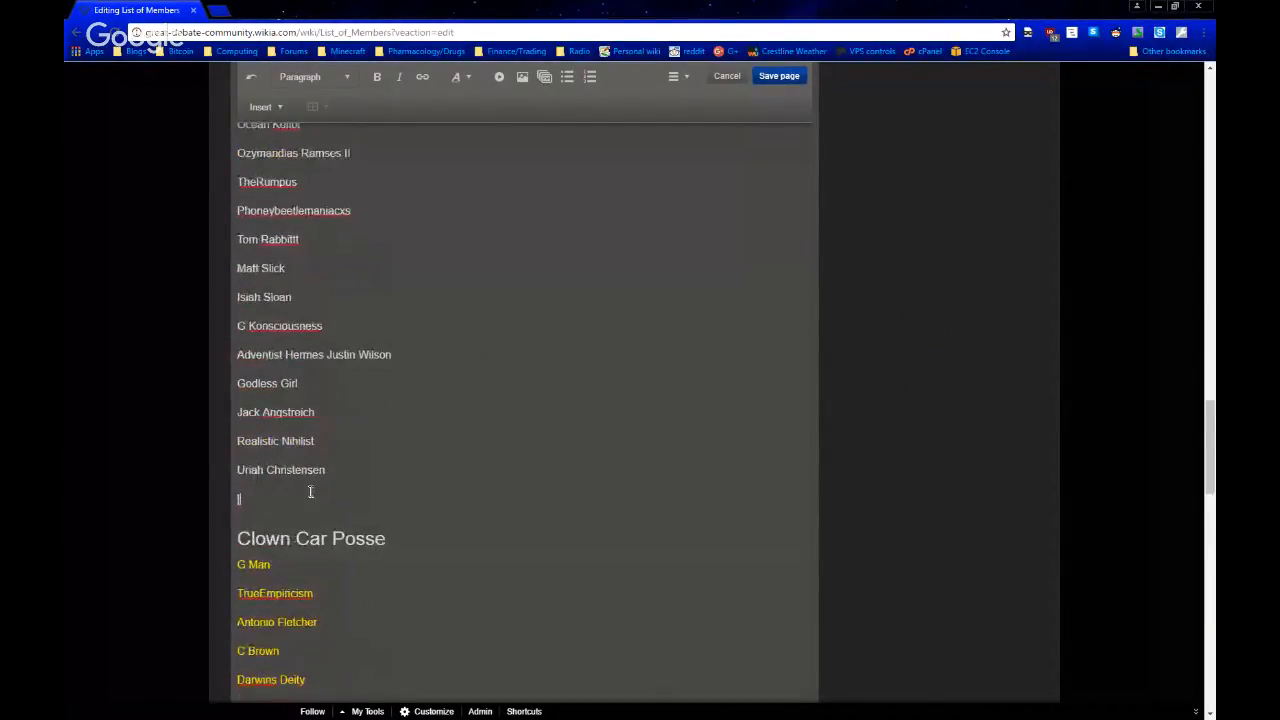
type("The Dco")
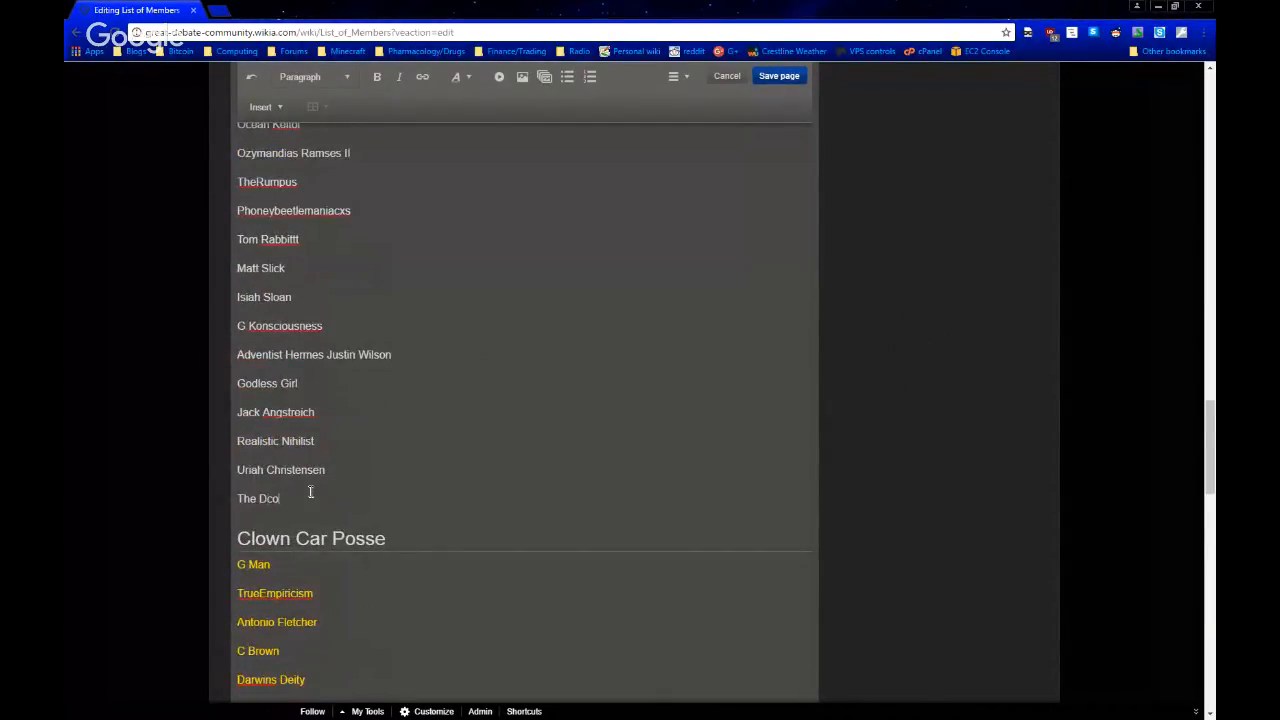
key("BackSpace")
key("BackSpace")
type("octor")
Link the new "The Doctor" entry to the wiki page The Doctor
left_click_drag(292, 497, 218, 490)
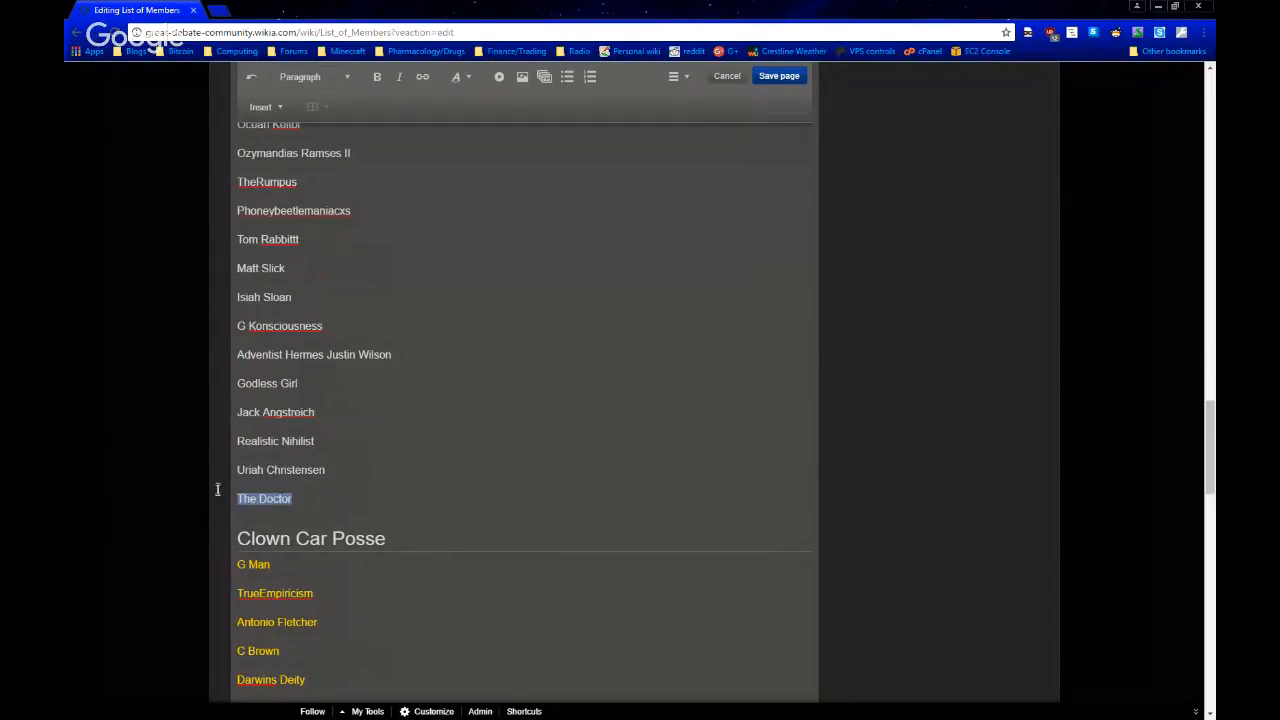
left_click(424, 86)
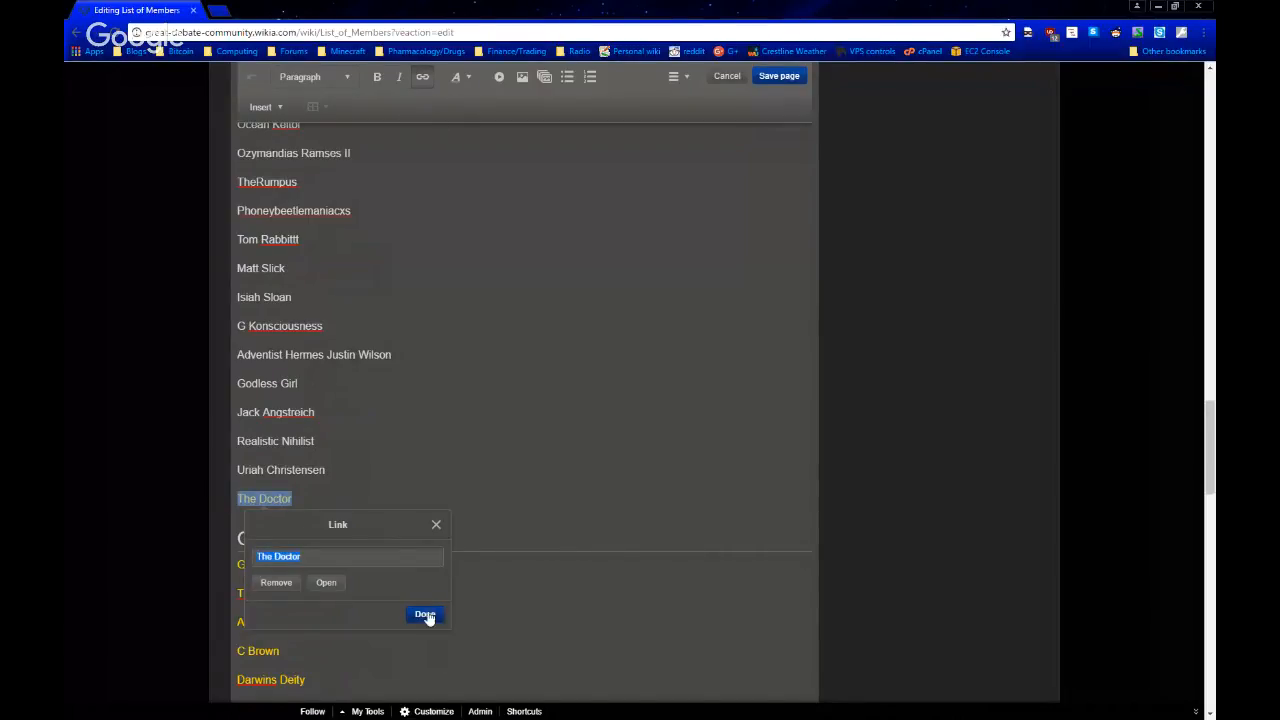
left_click(425, 615)
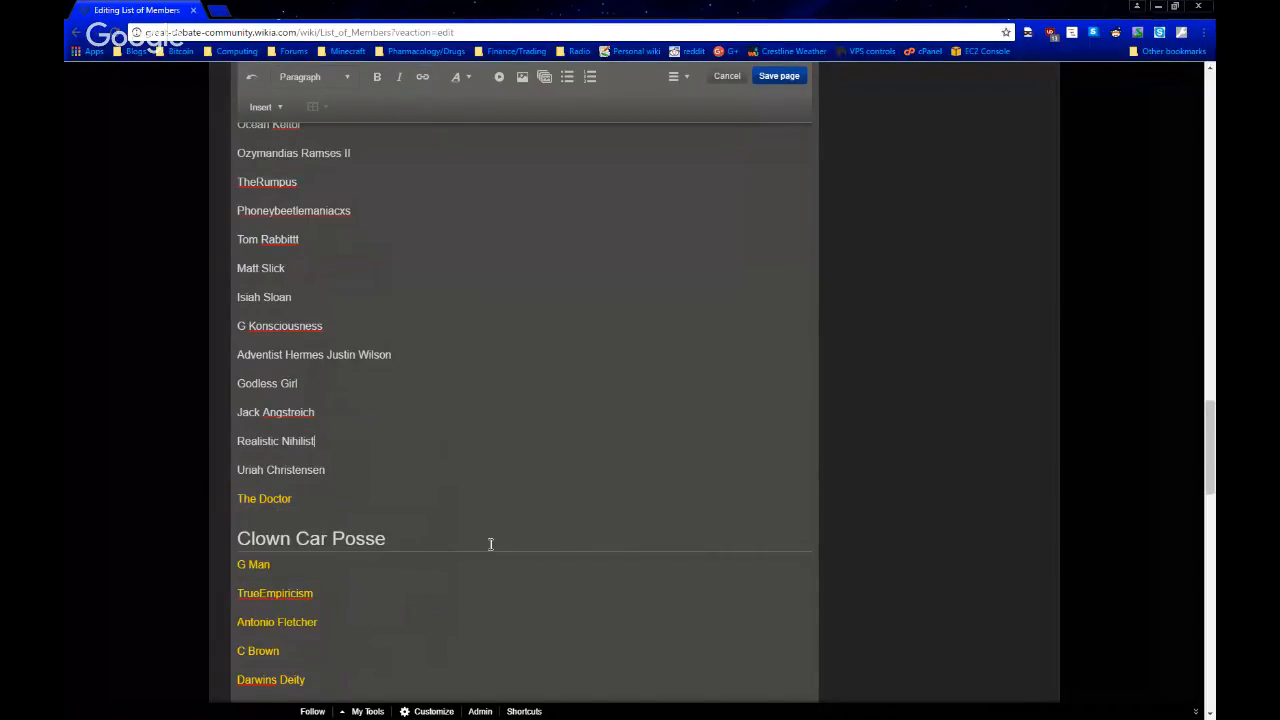
Check the list's wikitext around The Doctor link and the Clown Car Posse section in the Source Editor, and return to the visual editor
scroll(490, 543, "down", 3)
scroll(650, 250, "up", 3)
left_click(675, 76)
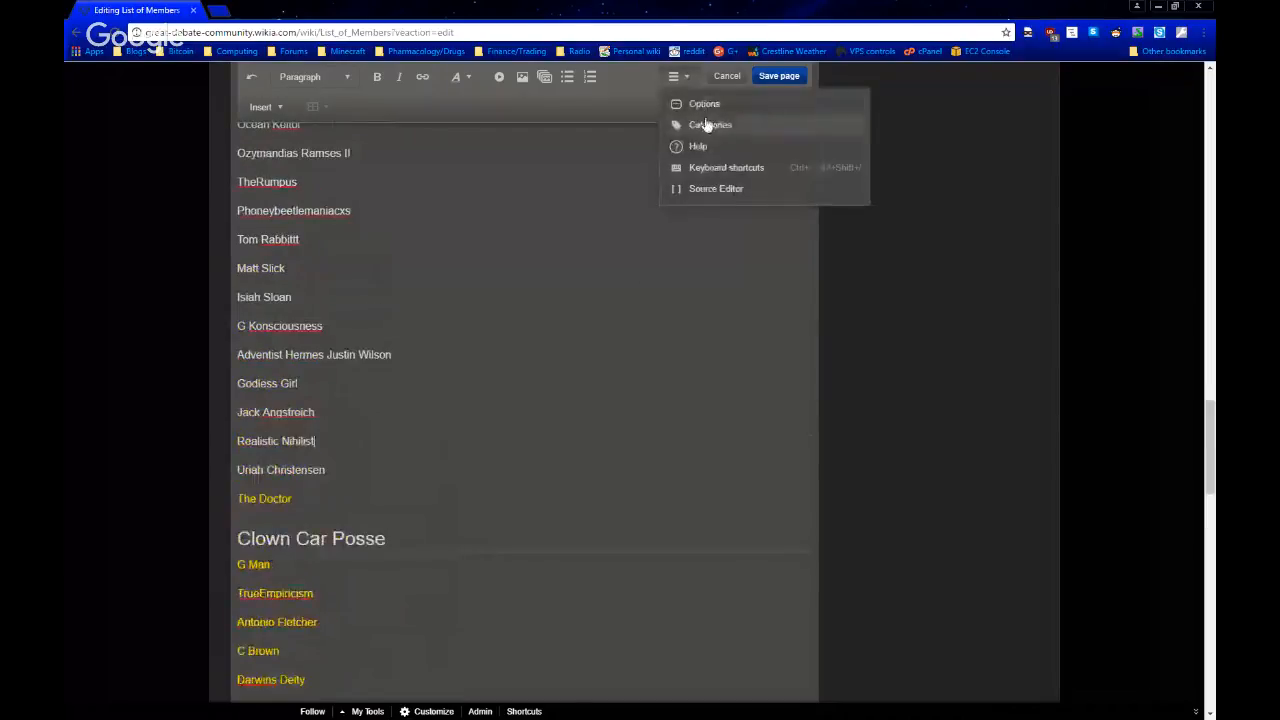
left_click(711, 189)
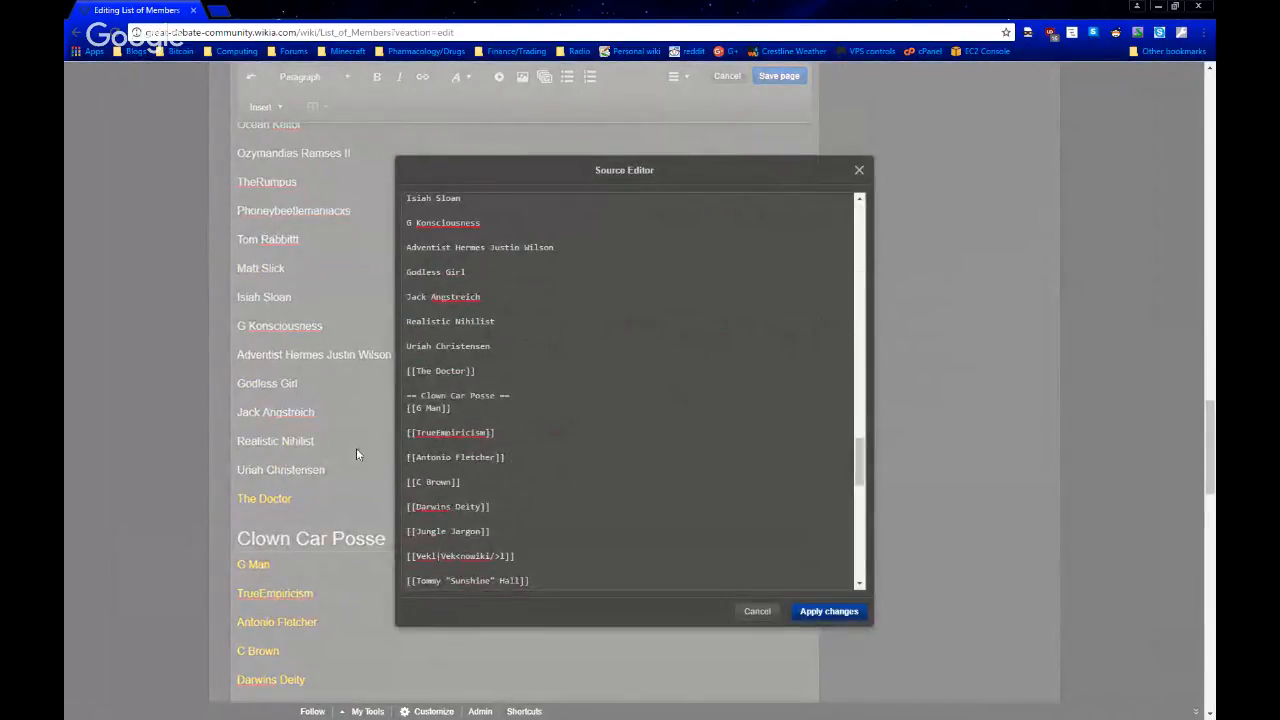
scroll(570, 500, "down", 3)
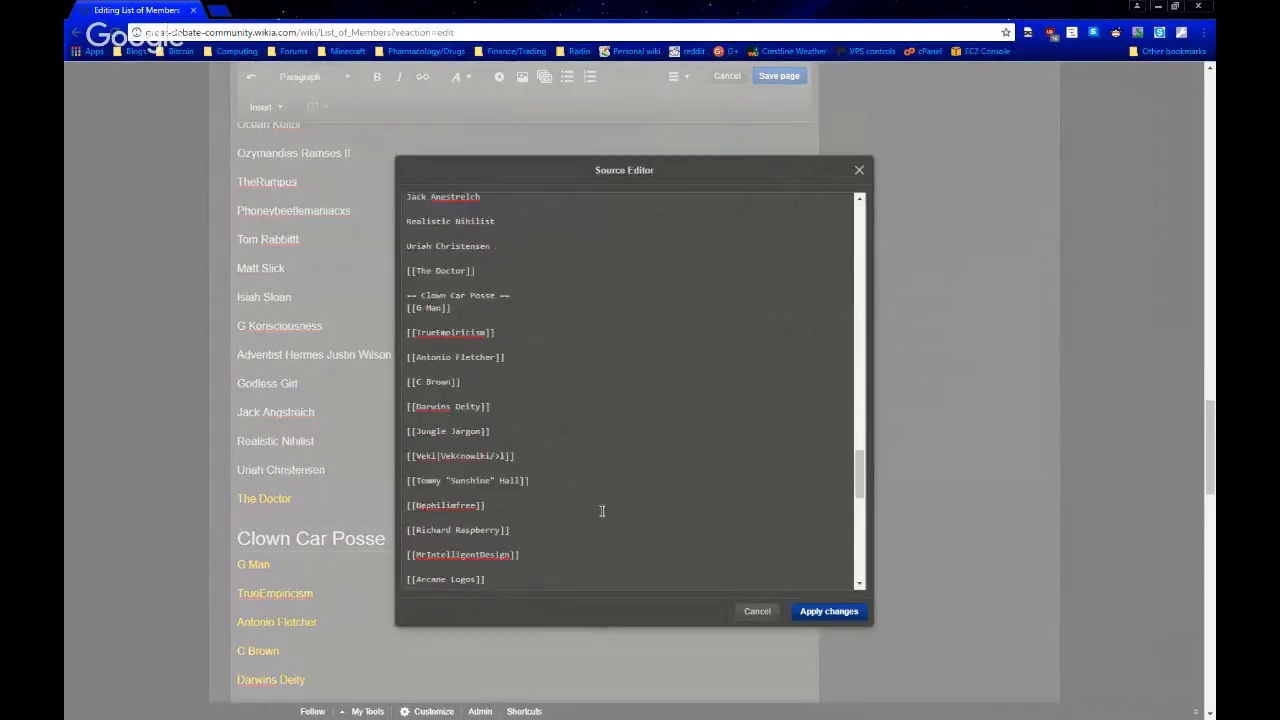
left_click(852, 612)
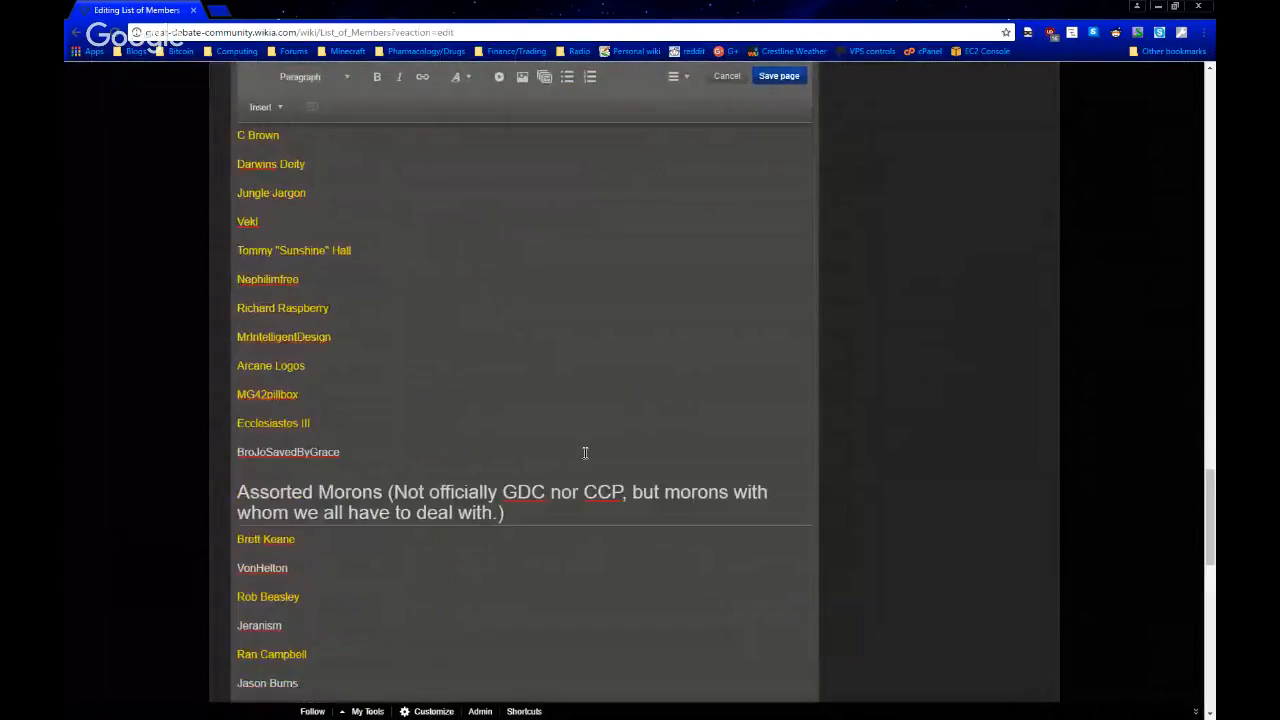
Look through the member list, comparing linked and unlinked entries in the Great Debate Community and Clown Car Posse sections
scroll(585, 453, "down", 1)
scroll(586, 451, "up", 6)
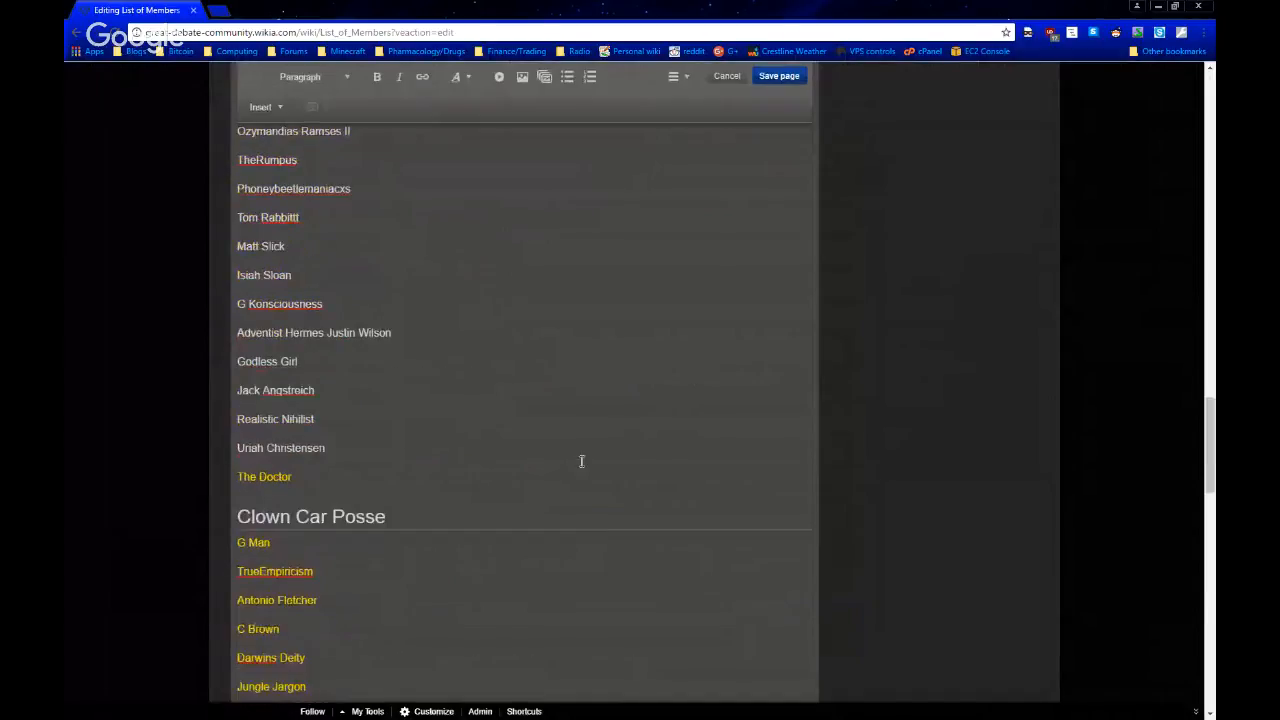
scroll(581, 461, "up", 10)
scroll(528, 317, "down", 15)
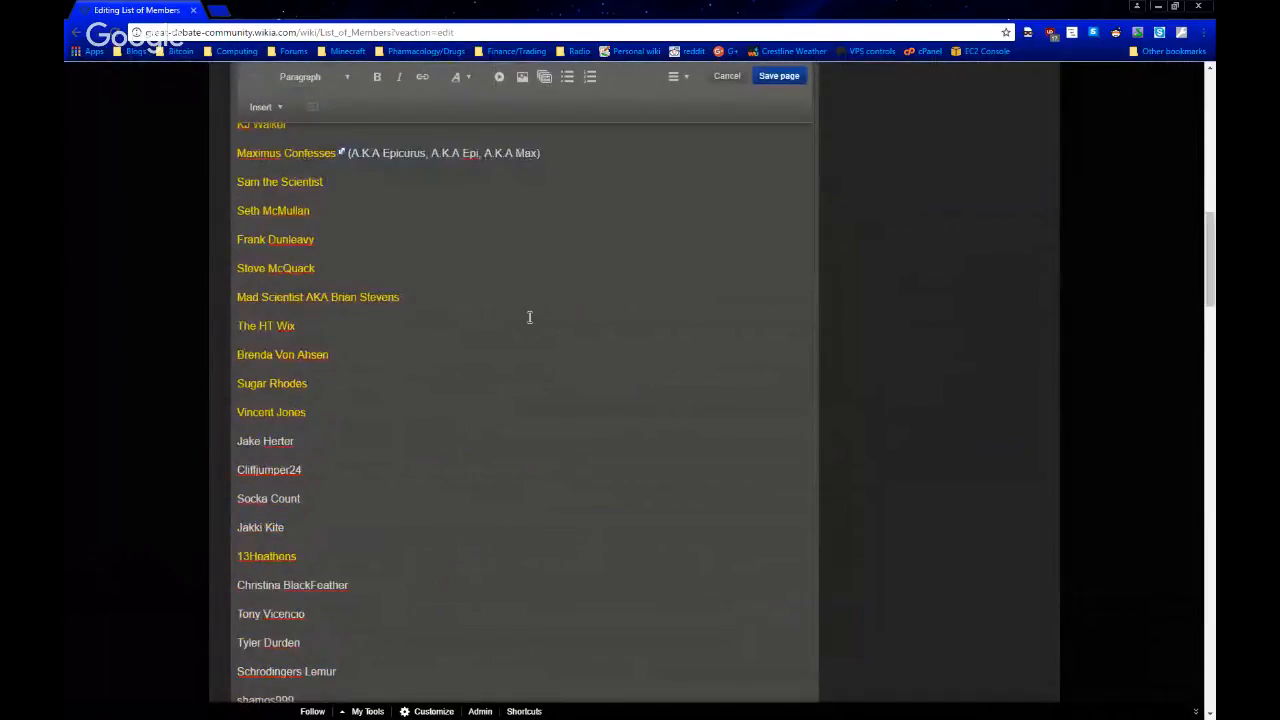
scroll(433, 288, "up", 3)
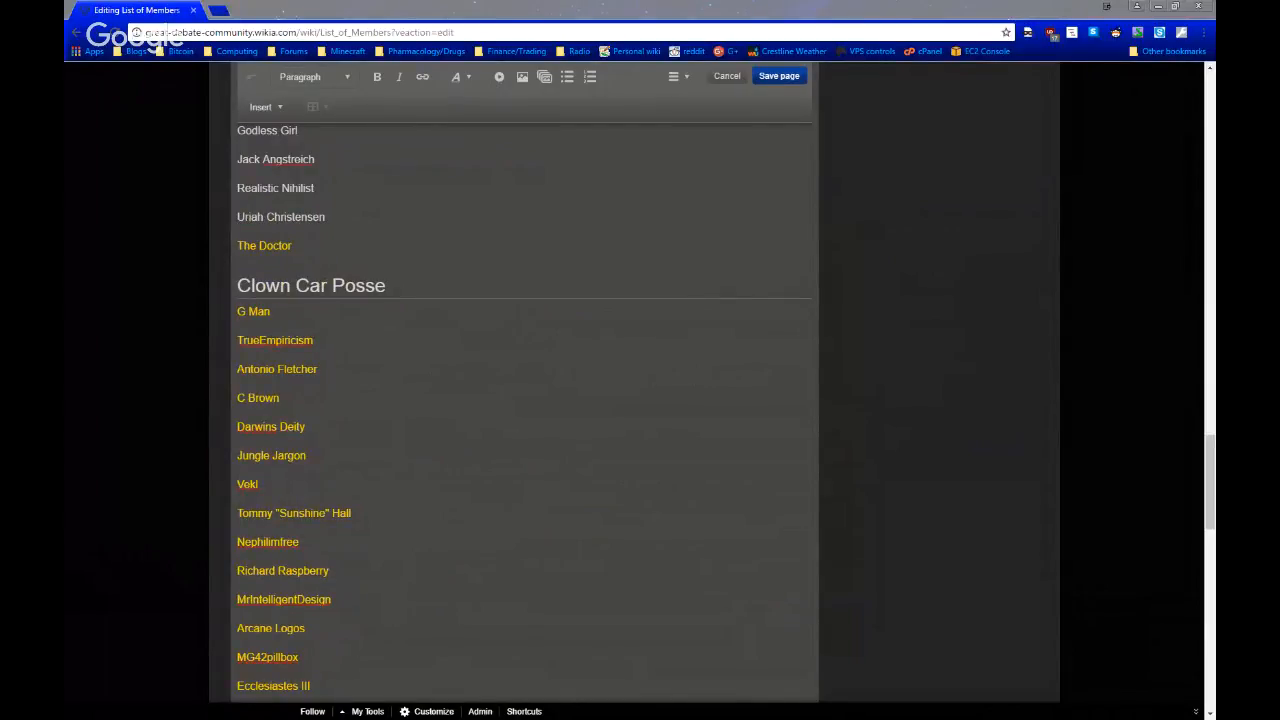
left_click(581, 423)
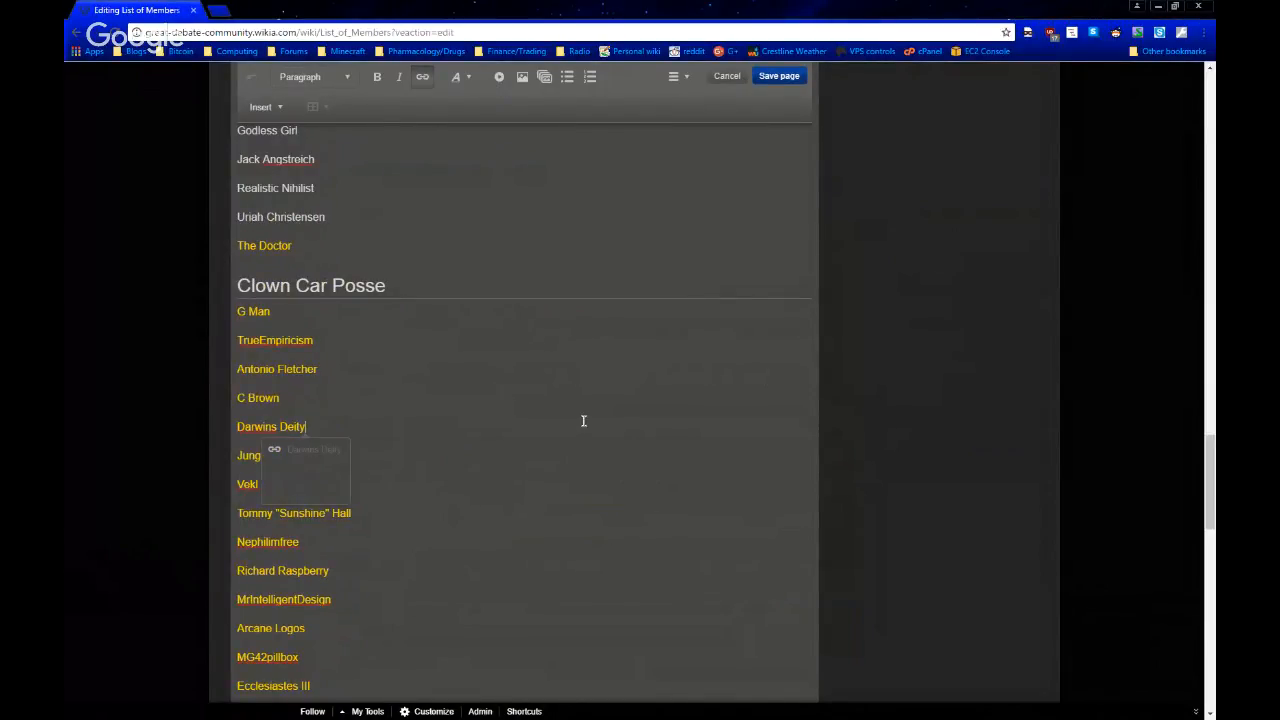
scroll(583, 421, "down", 1)
left_click(892, 335)
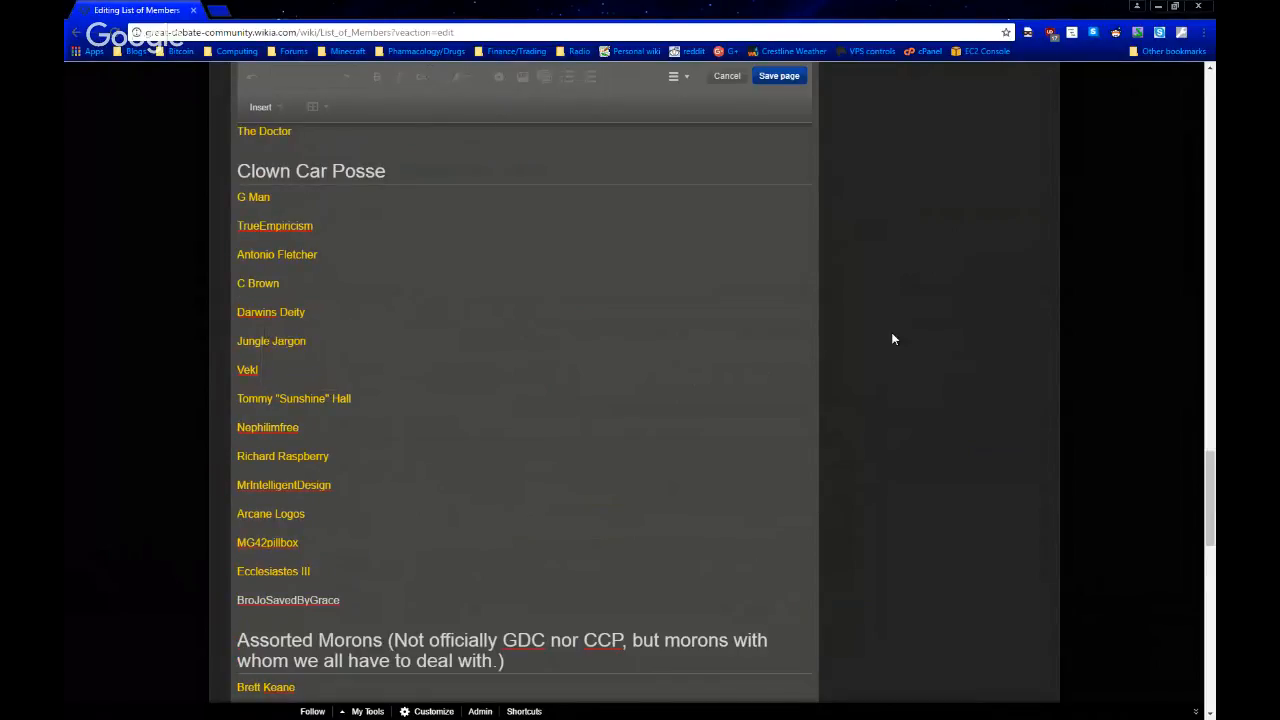
scroll(892, 335, "down", 2)
scroll(892, 335, "up", 1)
scroll(893, 339, "up", 2)
scroll(893, 339, "down", 1)
Highlight the unlinked last entry of the Clown Car Posse section and examine the entries around it
left_click_drag(391, 600, 234, 598)
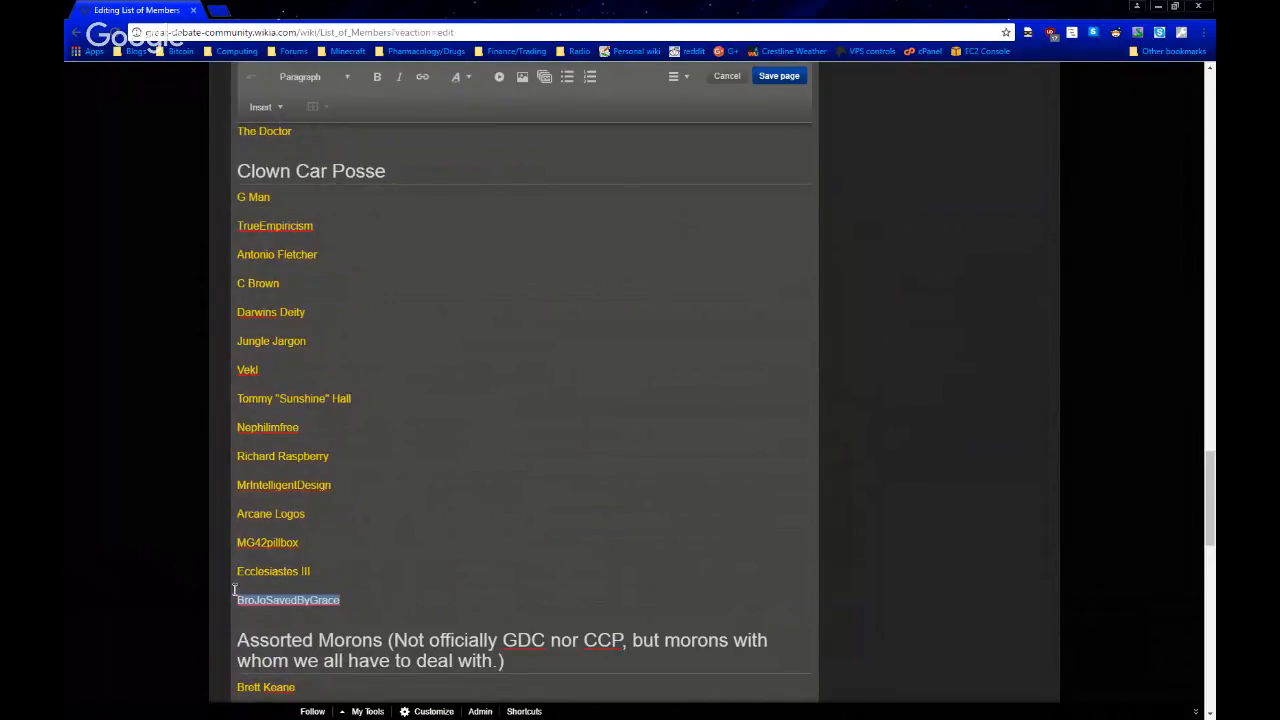
scroll(406, 573, "down", 1)
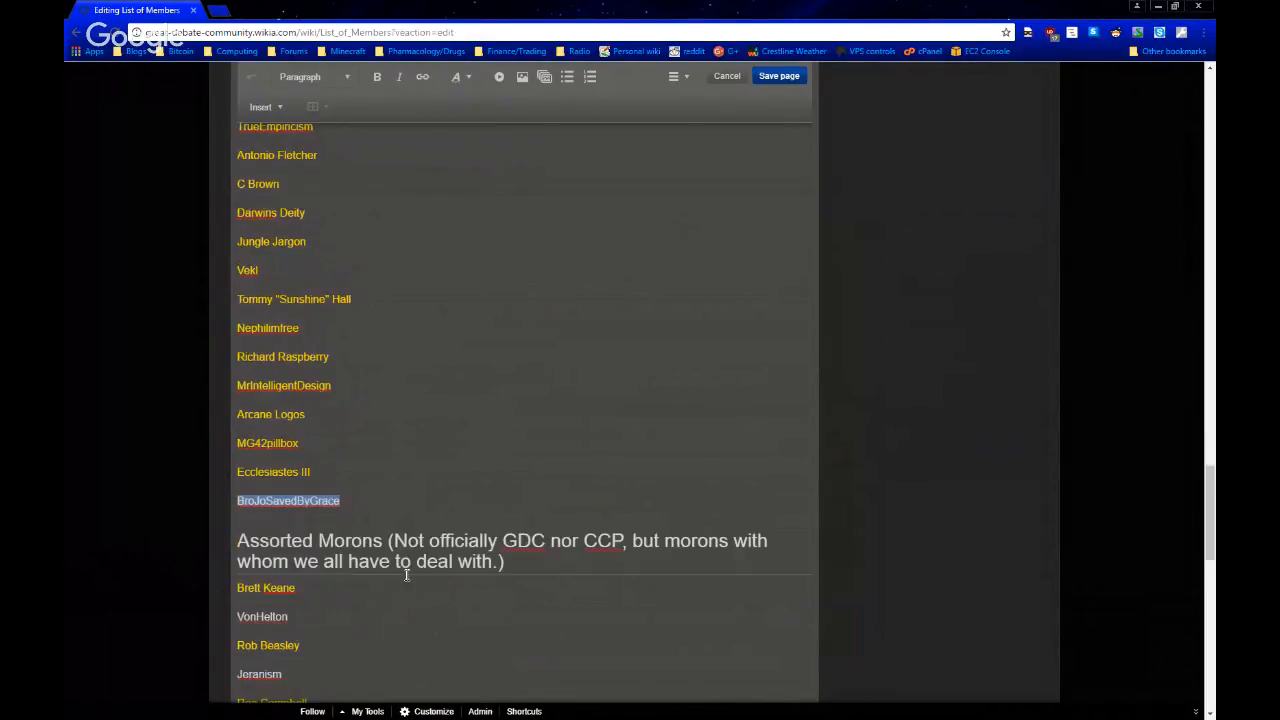
left_click_drag(398, 476, 183, 480)
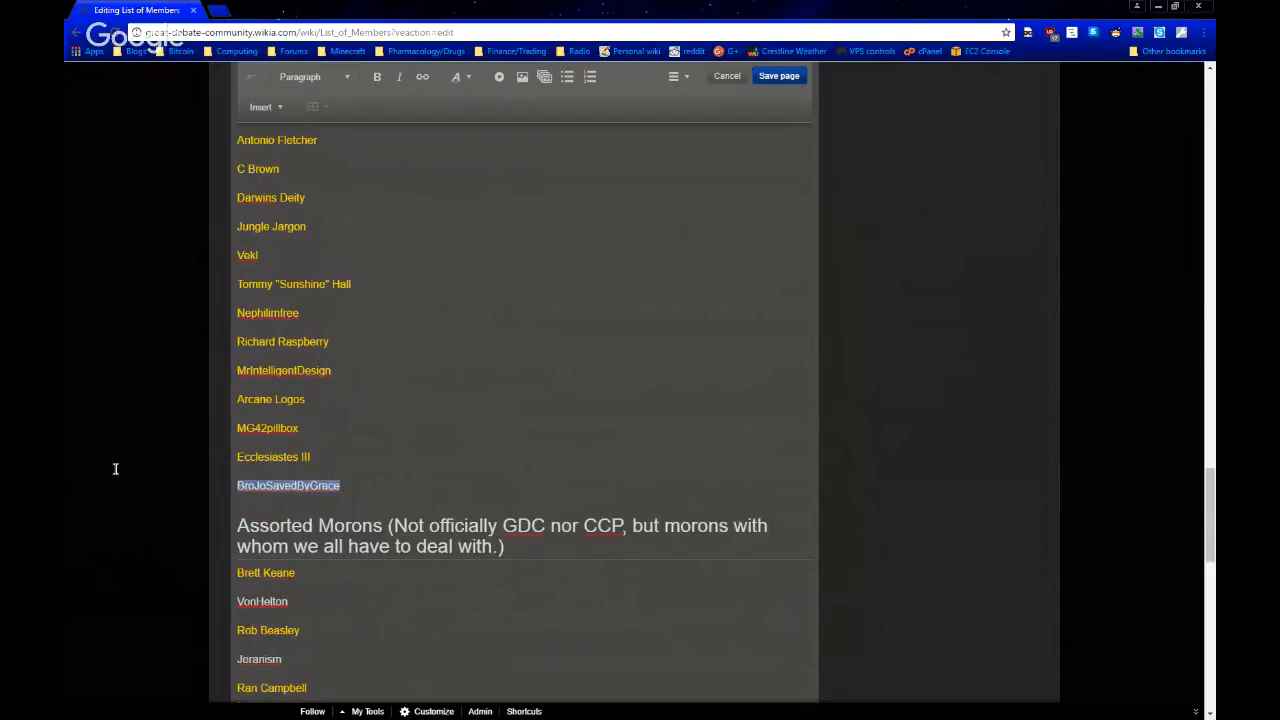
left_click(575, 451)
scroll(575, 451, "down", 1)
left_click(605, 516)
scroll(605, 522, "up", 2)
scroll(604, 523, "down", 3)
left_click(911, 423)
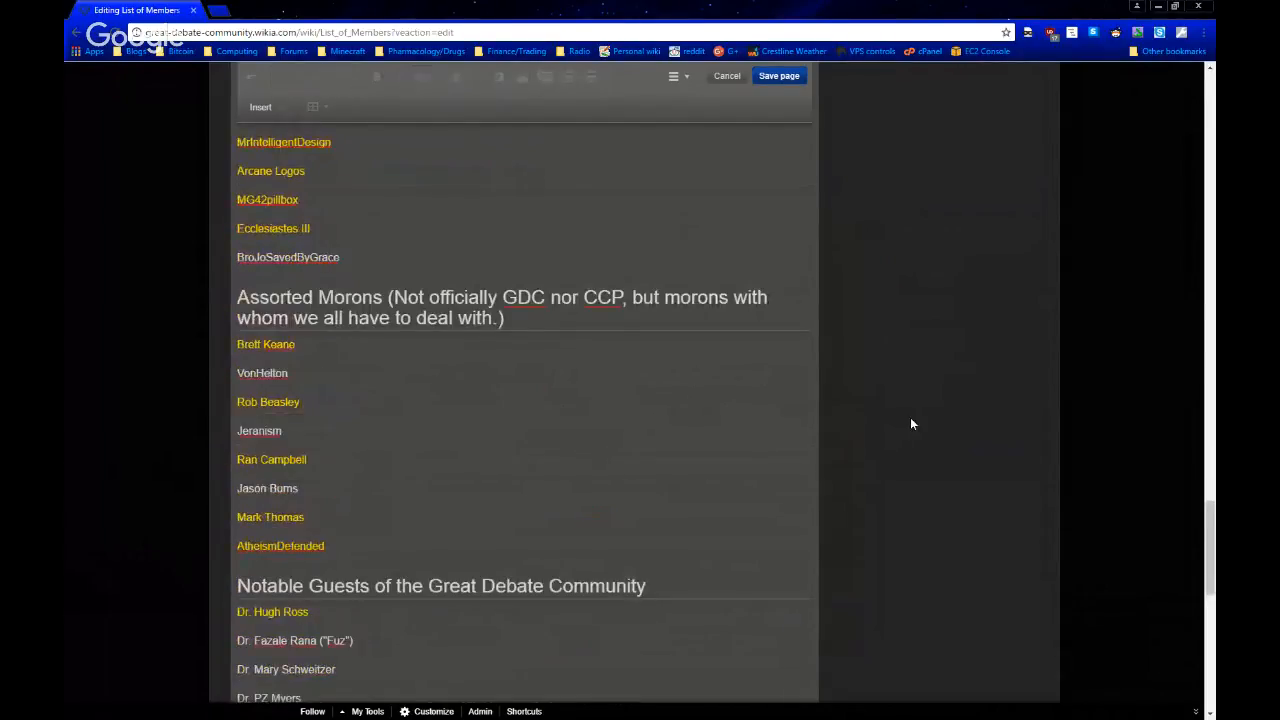
Examine the Assorted Morons and Notable Guests sections, highlighting two unlinked entries under Assorted Morons
scroll(911, 423, "down", 1)
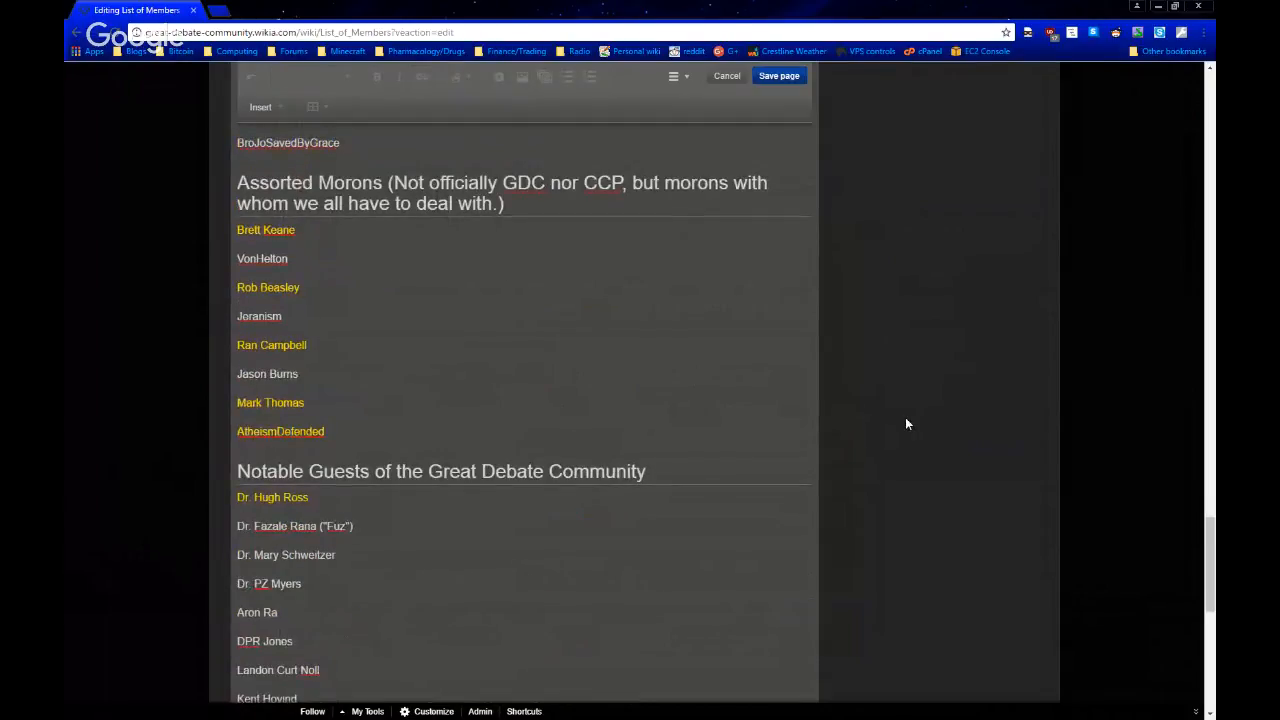
scroll(902, 428, "down", 1)
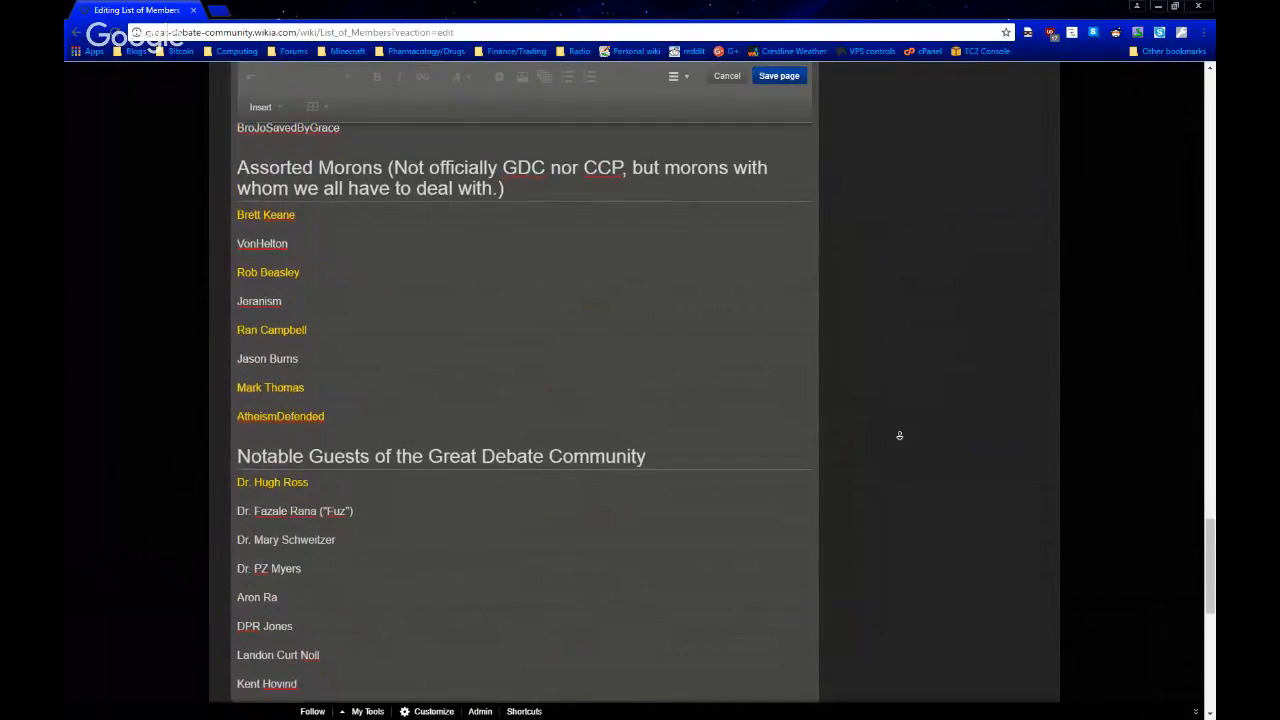
middle_click(900, 436)
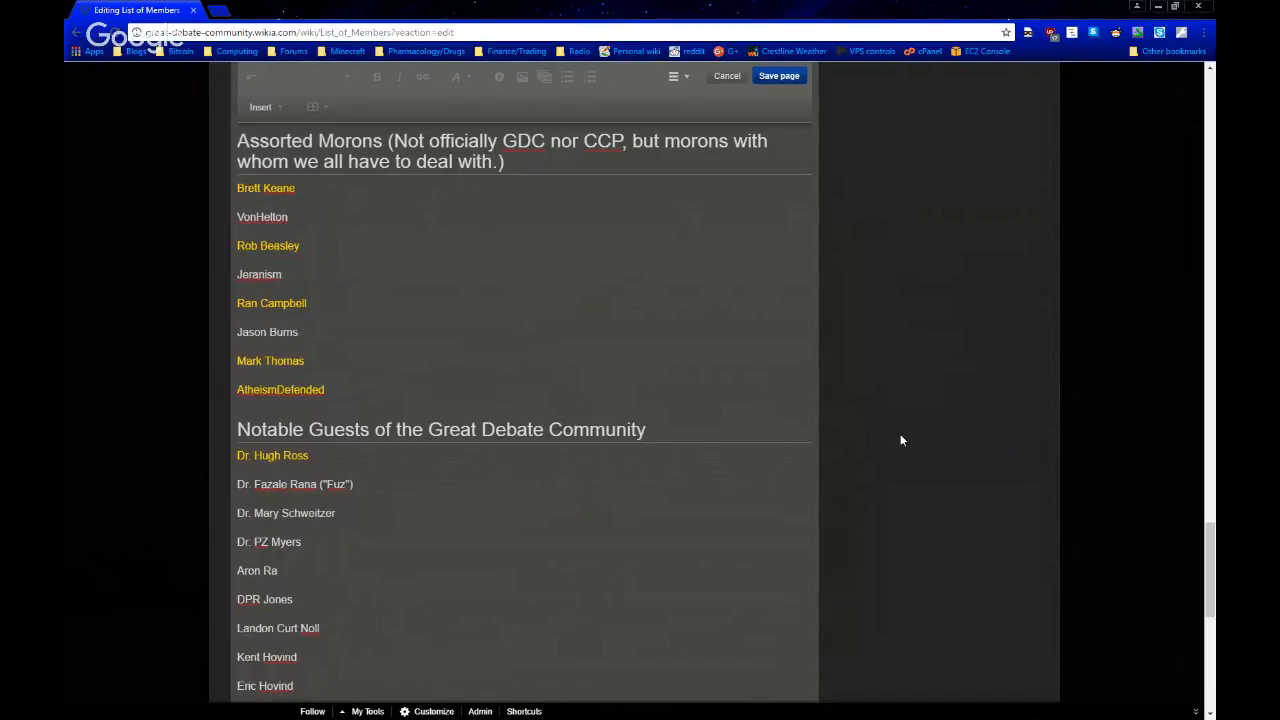
scroll(901, 440, "up", 2)
scroll(901, 440, "down", 1)
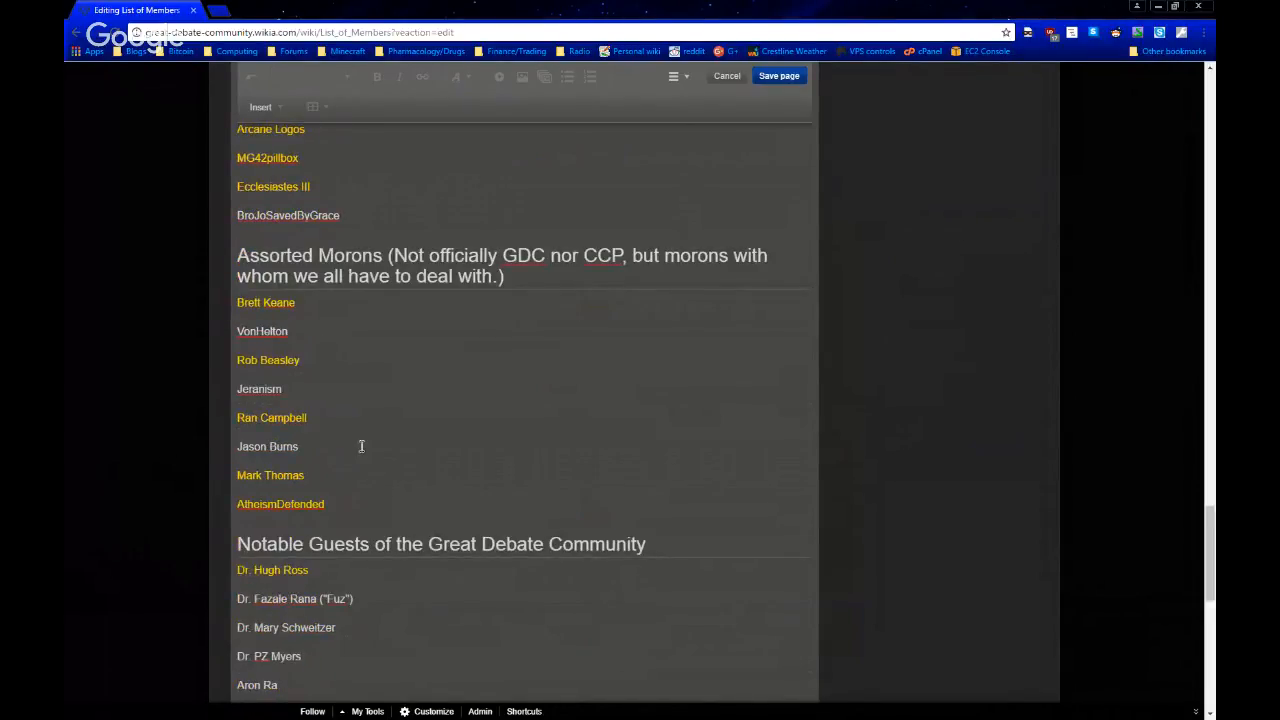
left_click_drag(337, 390, 150, 382)
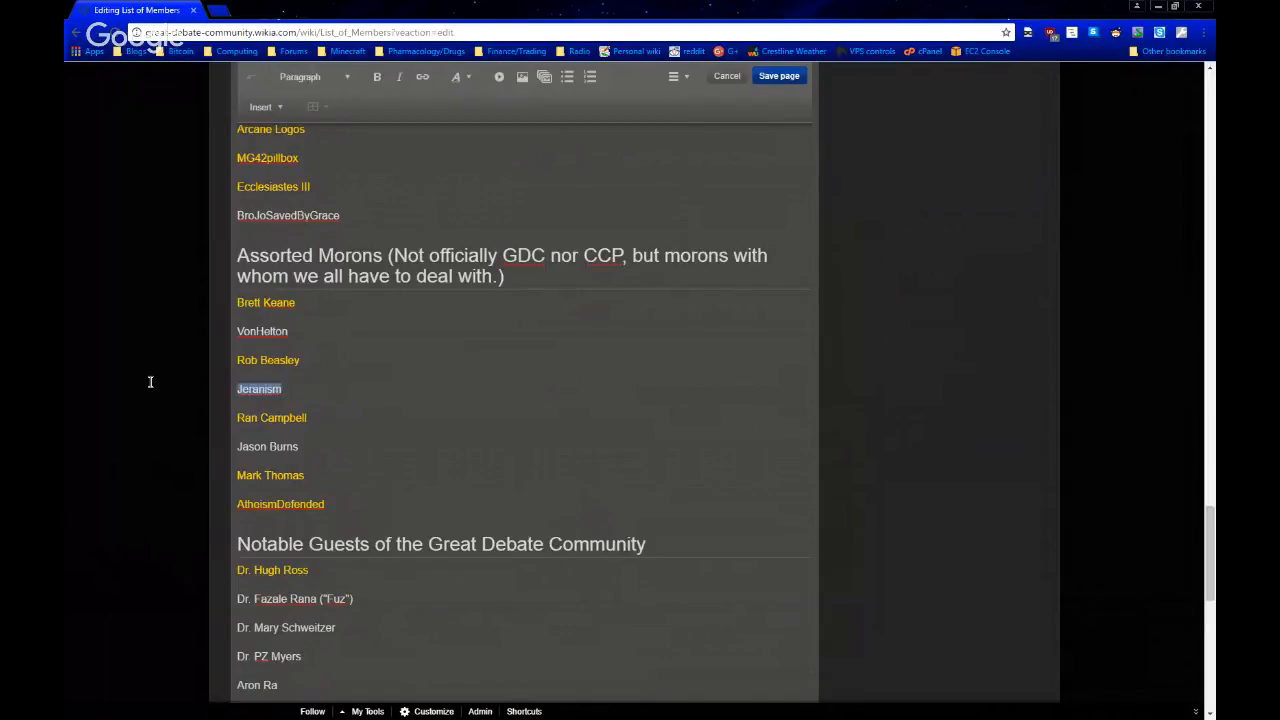
left_click_drag(328, 447, 154, 439)
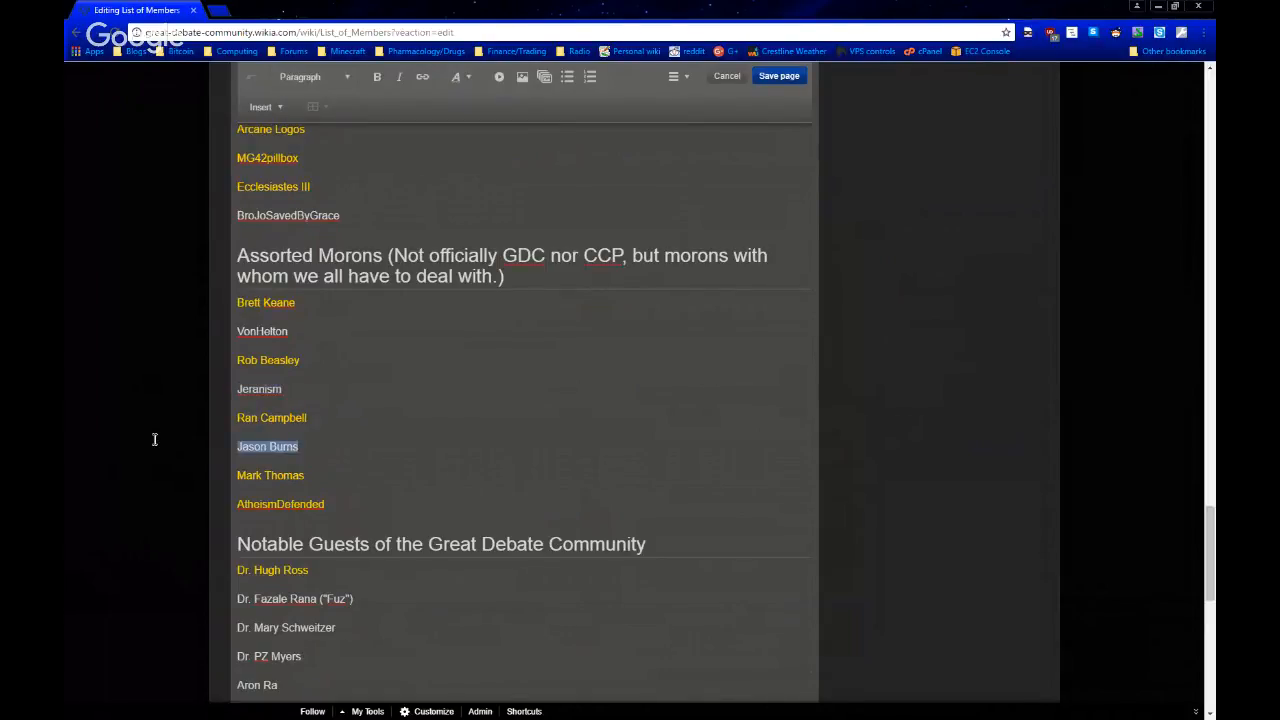
left_click(508, 457)
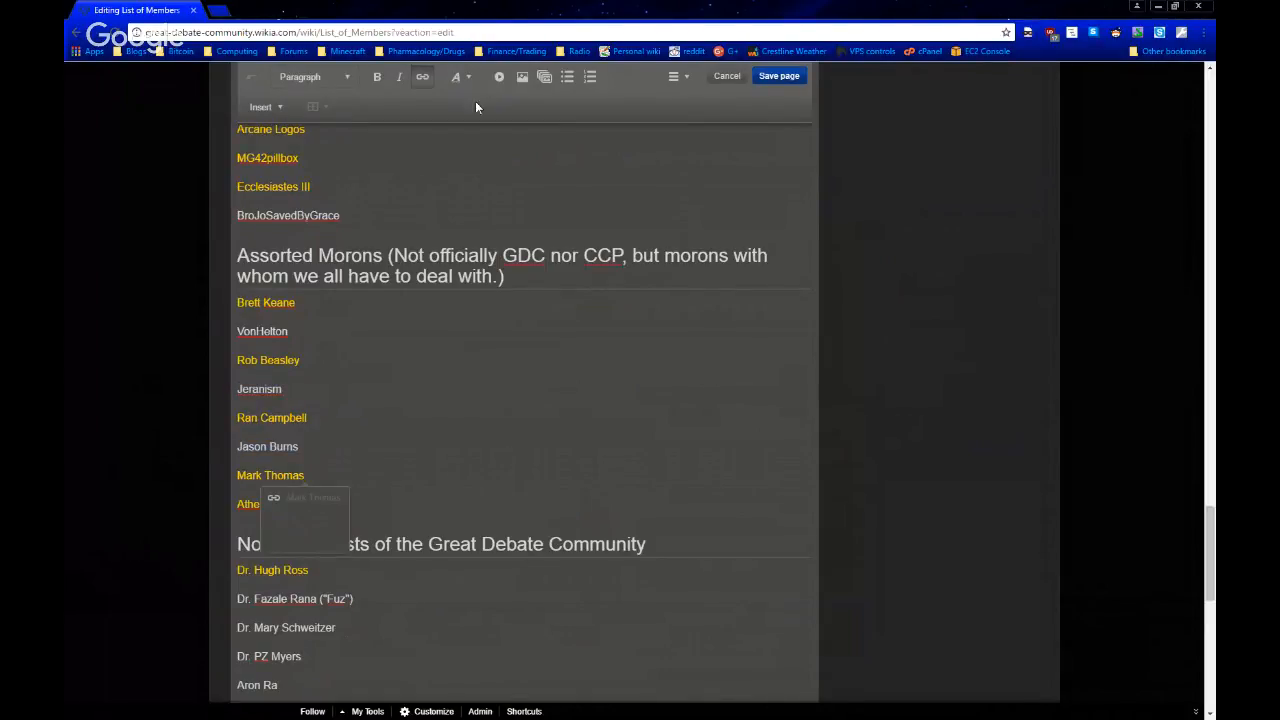
left_click(522, 361)
left_click(546, 225)
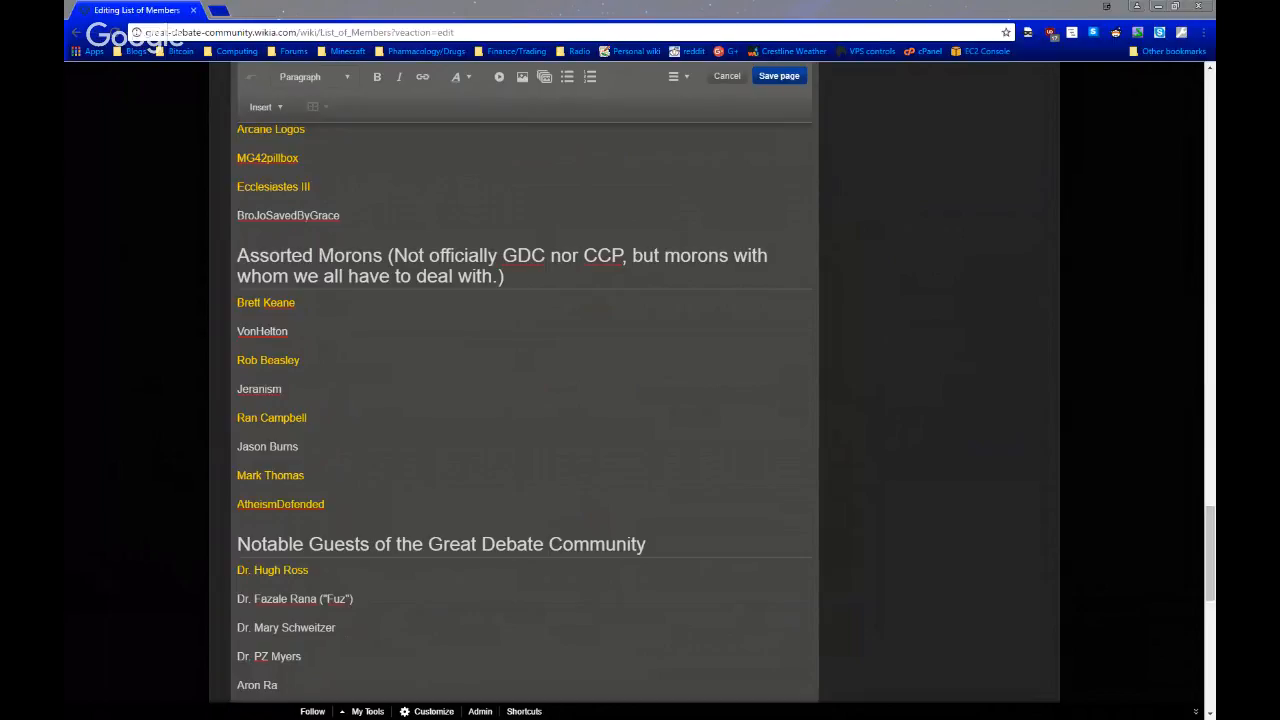
Switch to Skype to view the first favorite contact's conversation, and return to the wiki editor
key("alt+Tab")
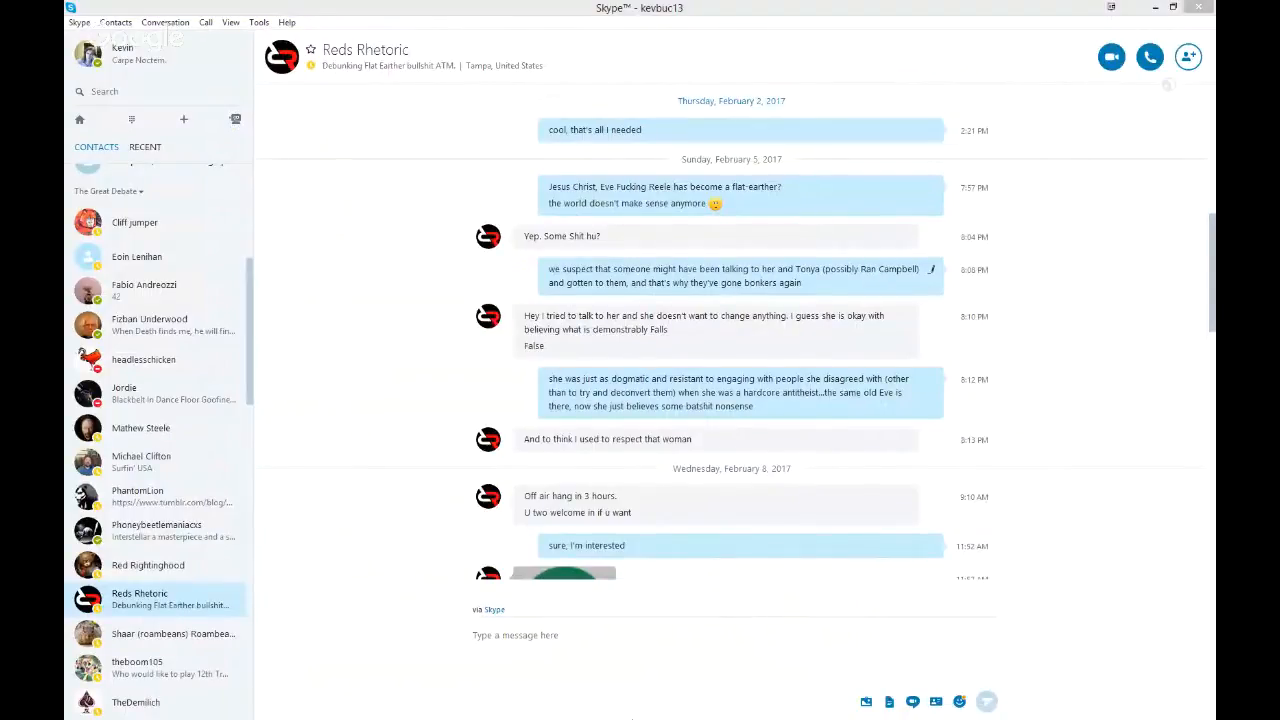
scroll(122, 228, "up", 4)
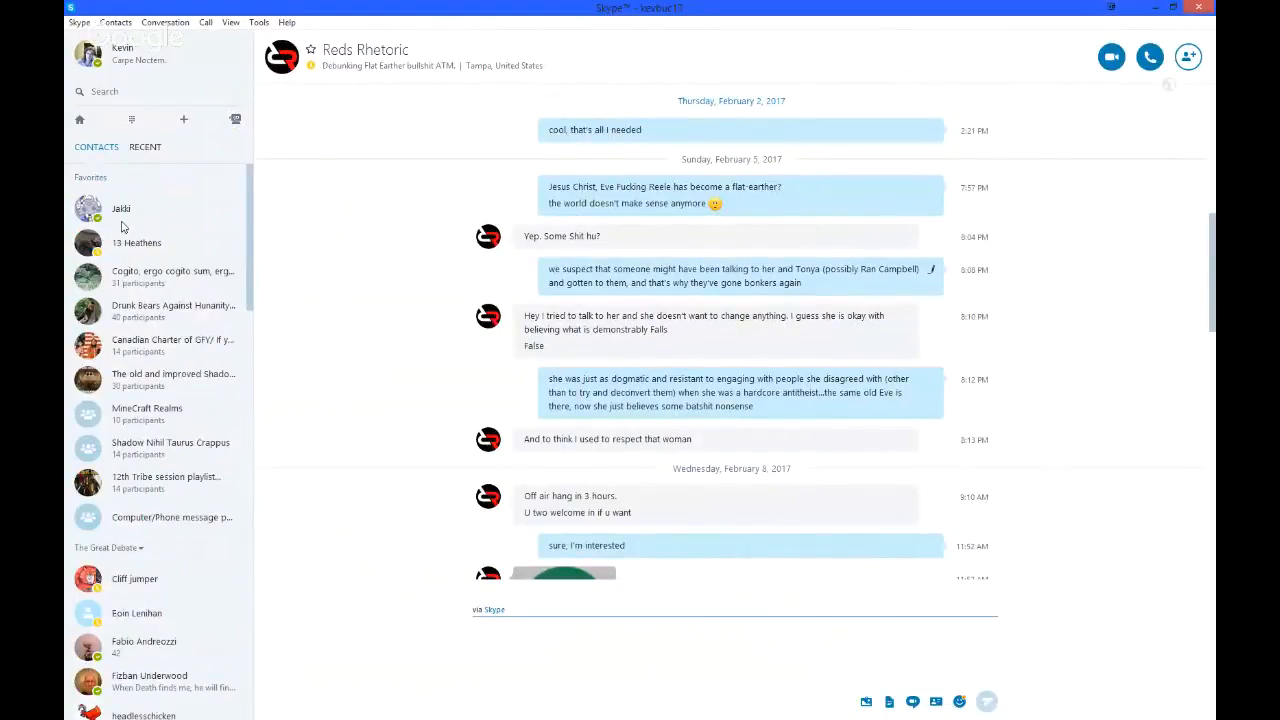
left_click(121, 210)
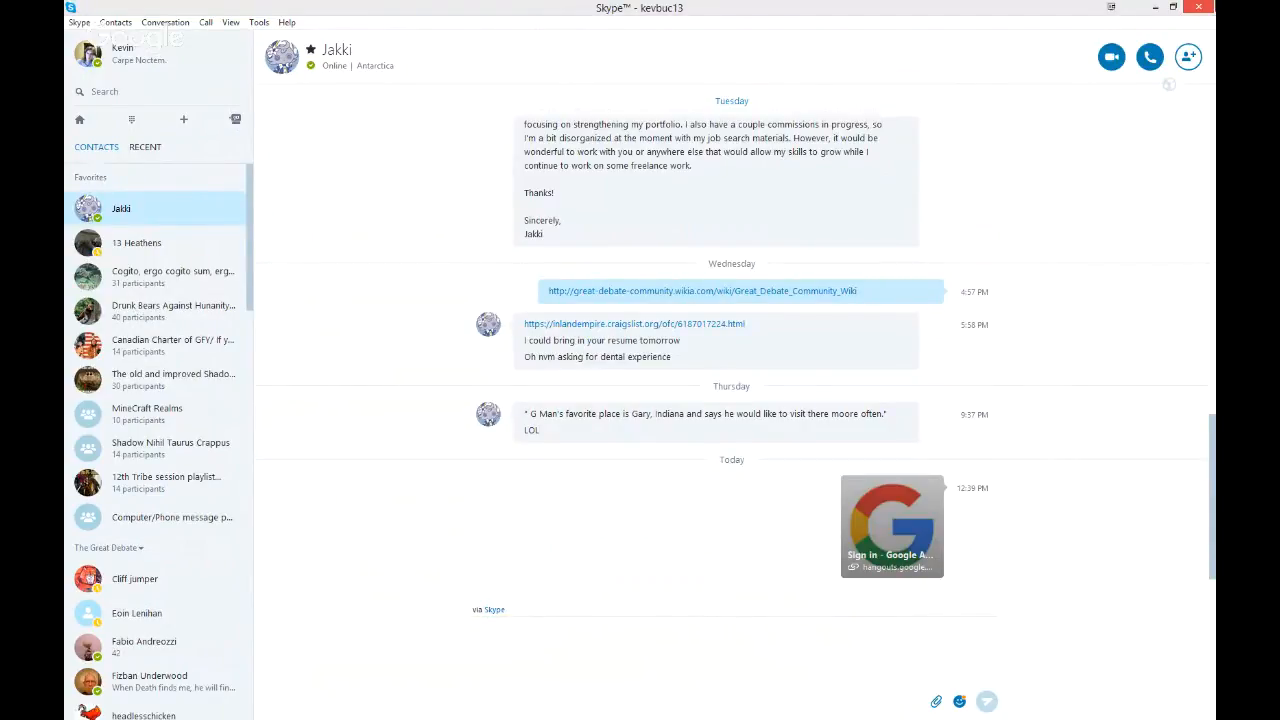
left_click(1199, 7)
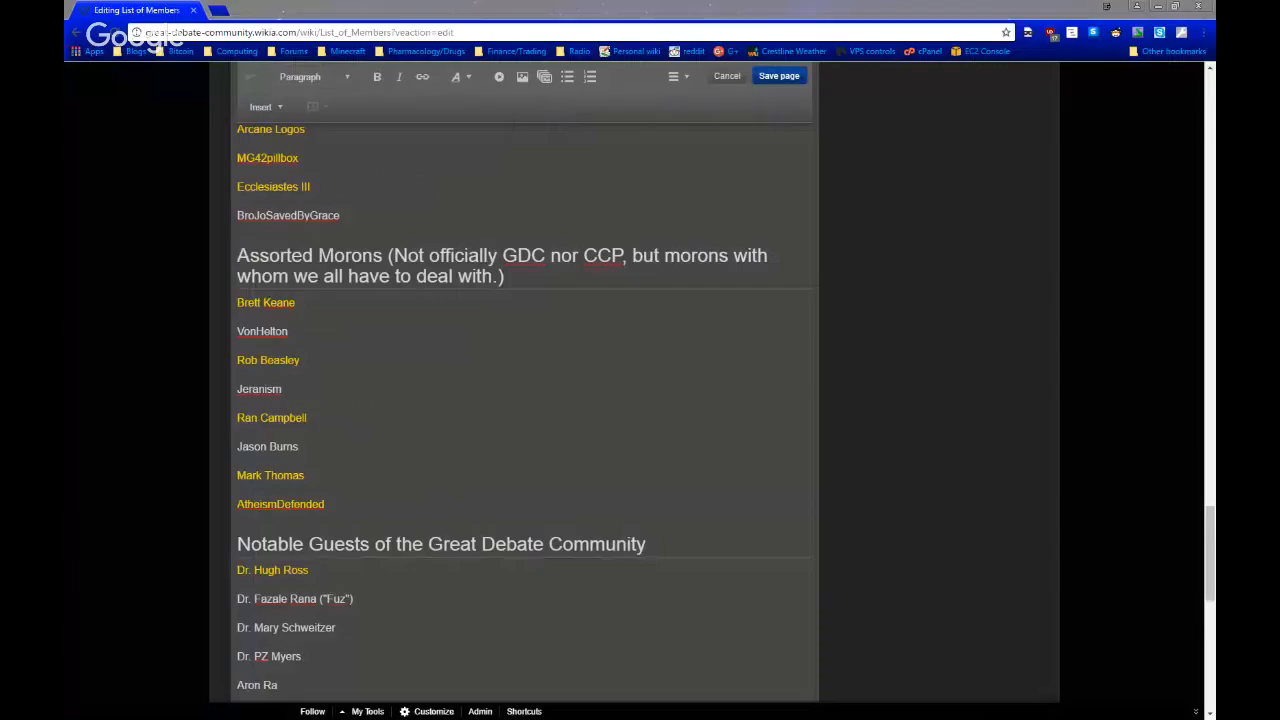